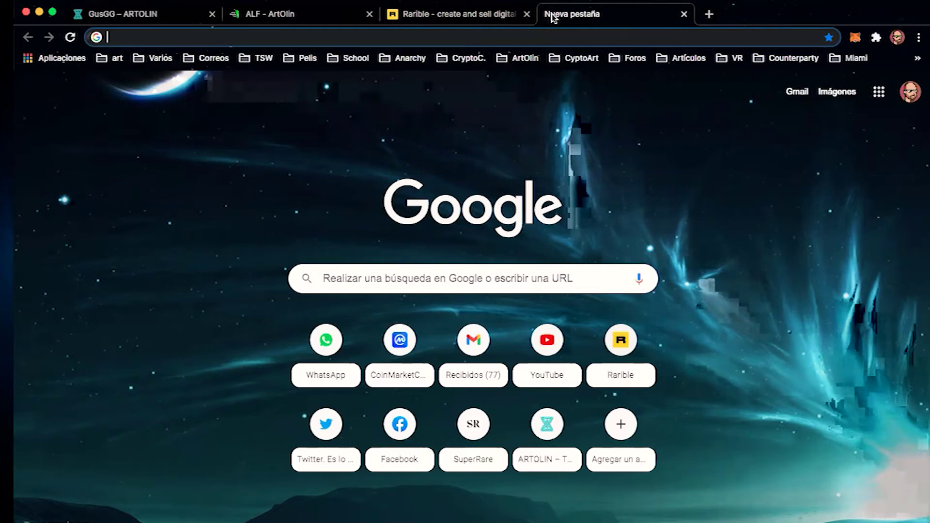
# Search the web for "eth gas station" and open the ethgasstation.info site to view the recommended gas prices.
pyautogui.write('eth ')
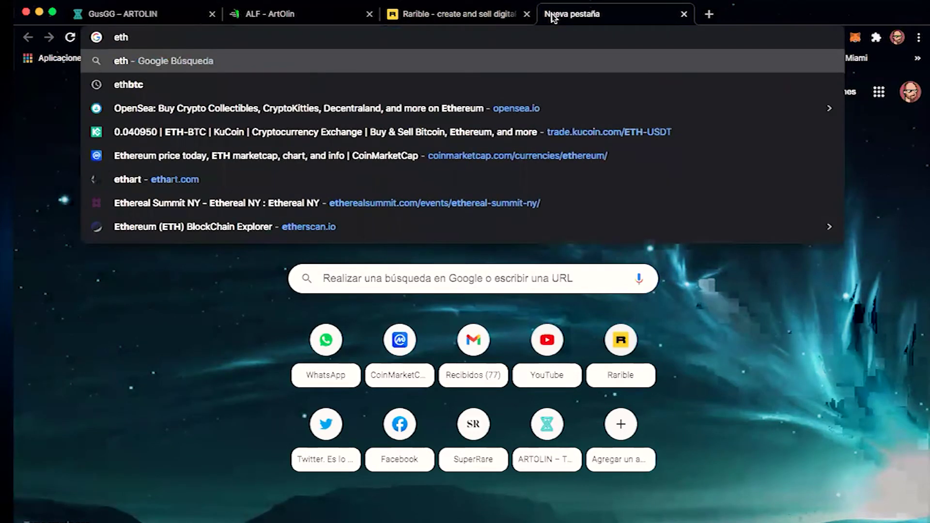
pyautogui.write('gas st')
pyautogui.press('Return')
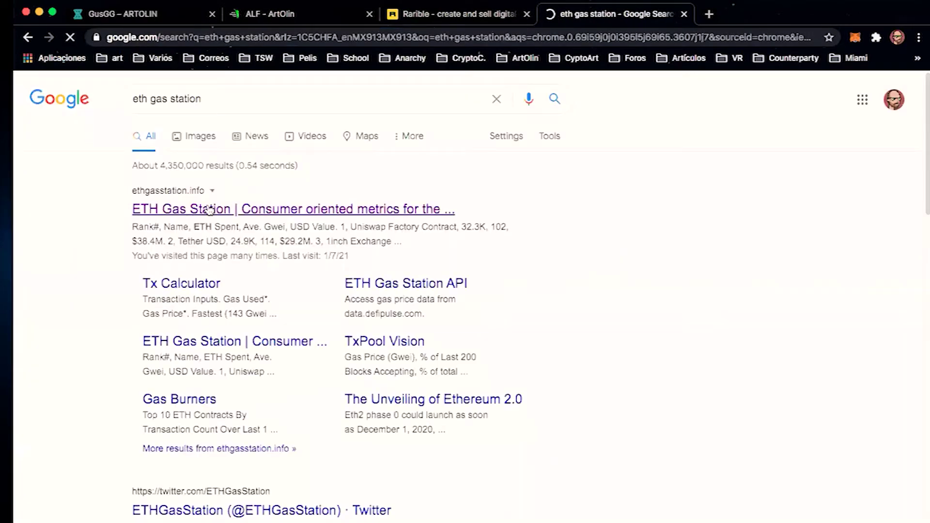
pyautogui.click(208, 210)
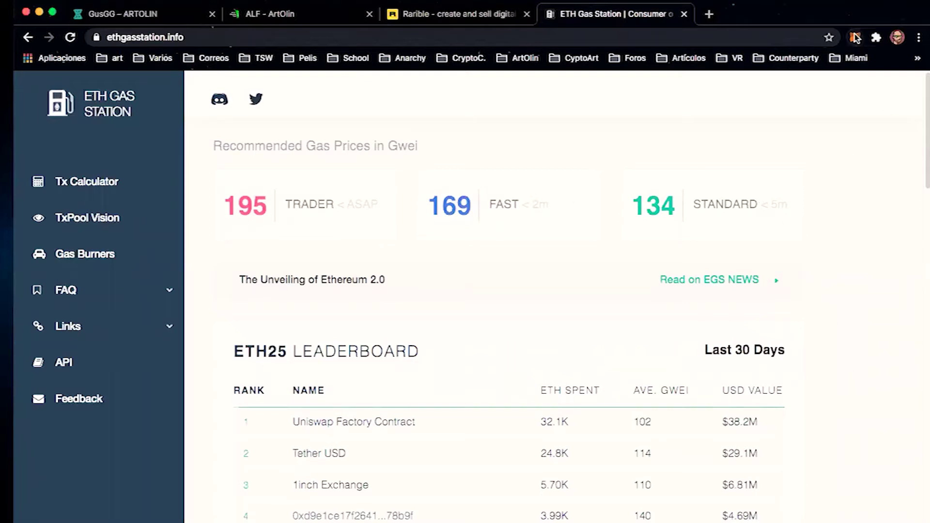
# Open the MetaMask wallet and examine the account's ETH and DAI balances.
pyautogui.click(855, 39)
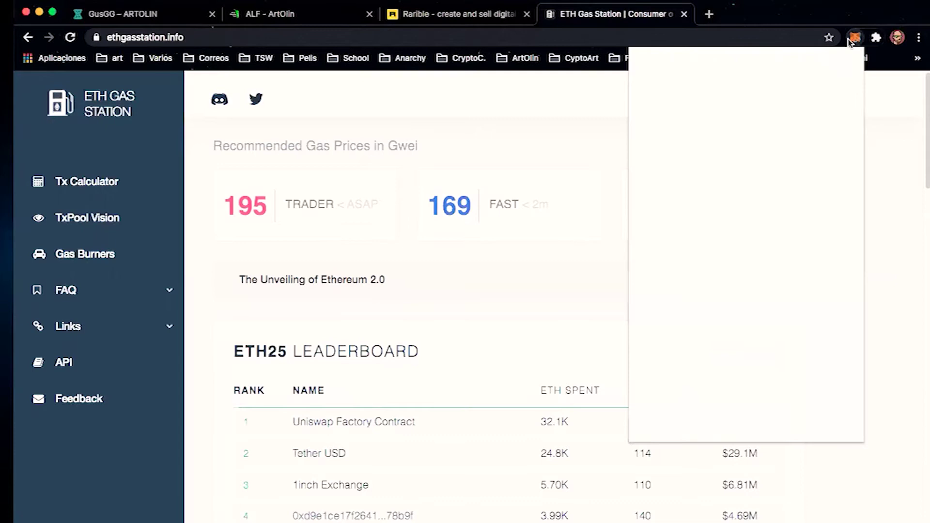
pyautogui.scroll(-2, 768, 341)
pyautogui.scroll(2, 781, 224)
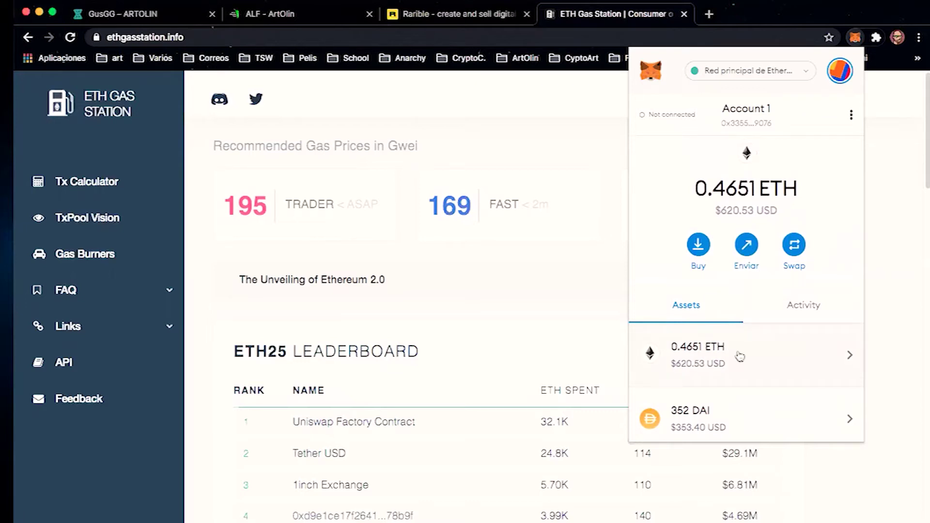
pyautogui.scroll(-2, 798, 349)
pyautogui.scroll(2, 797, 349)
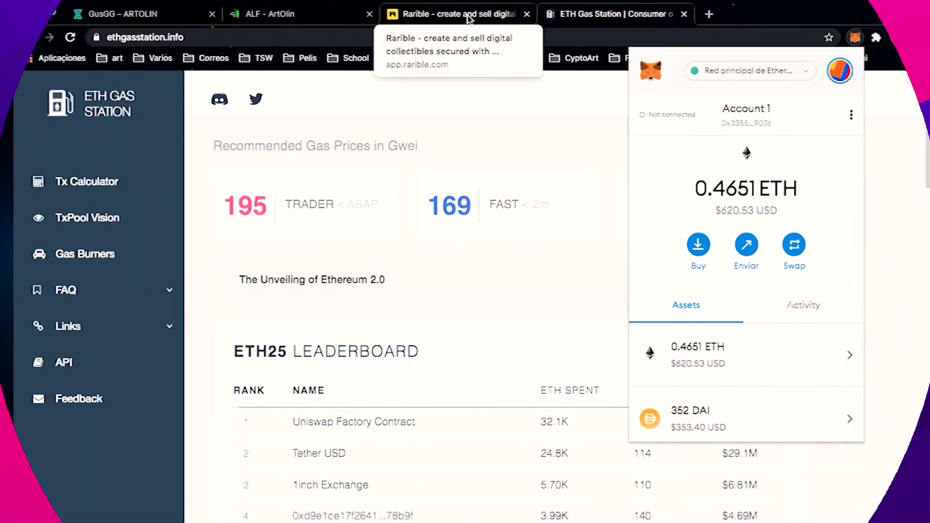
# Switch to Rarible and start creating a single collectible.
pyautogui.click(455, 13)
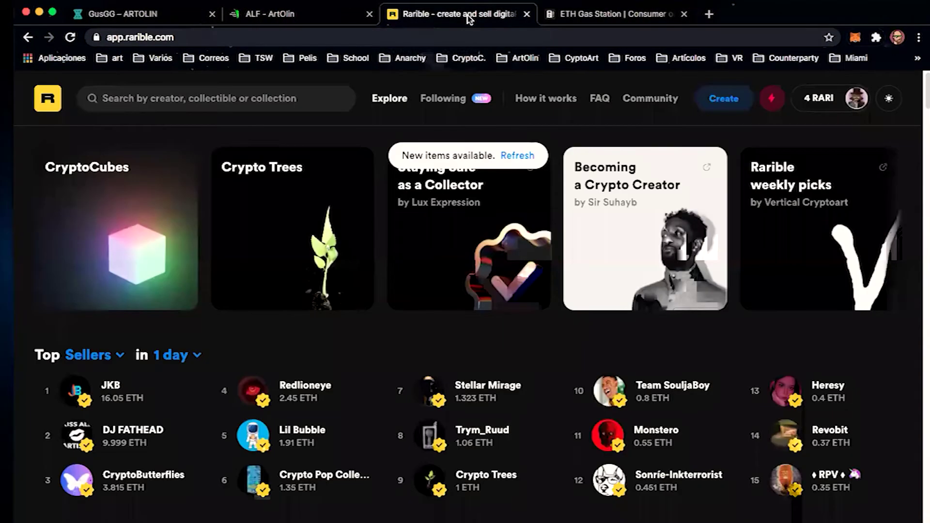
pyautogui.click(722, 99)
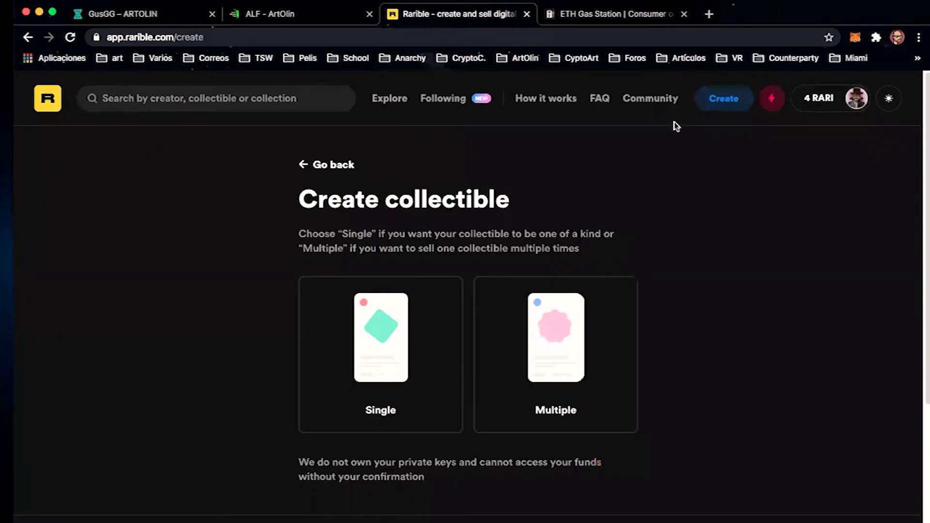
pyautogui.click(387, 367)
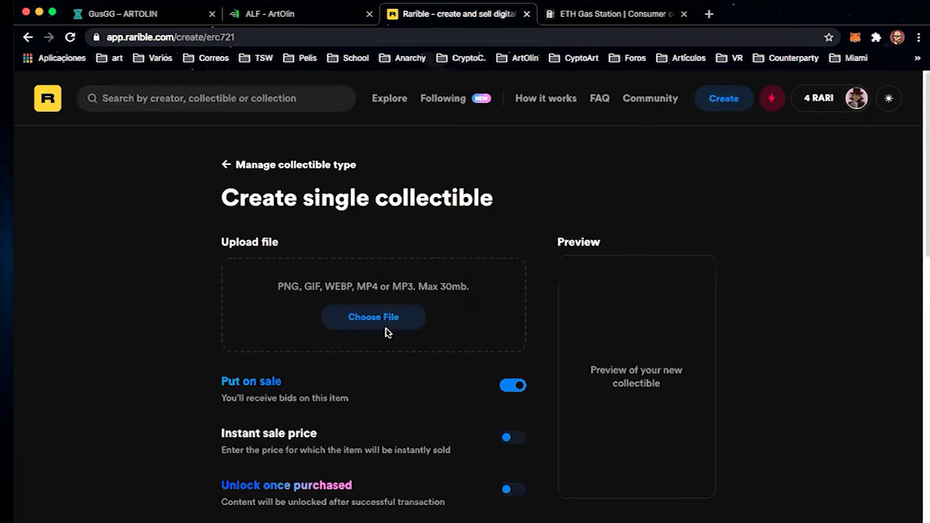
# Preview Christine Lagarde.png from the Escritorio folder and upload it as the collectible's file.
pyautogui.click(360, 320)
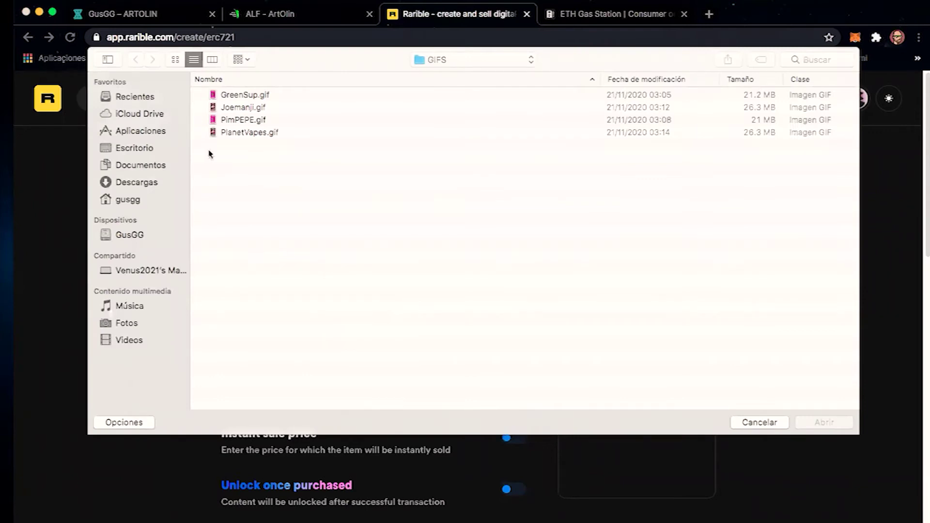
pyautogui.click(136, 148)
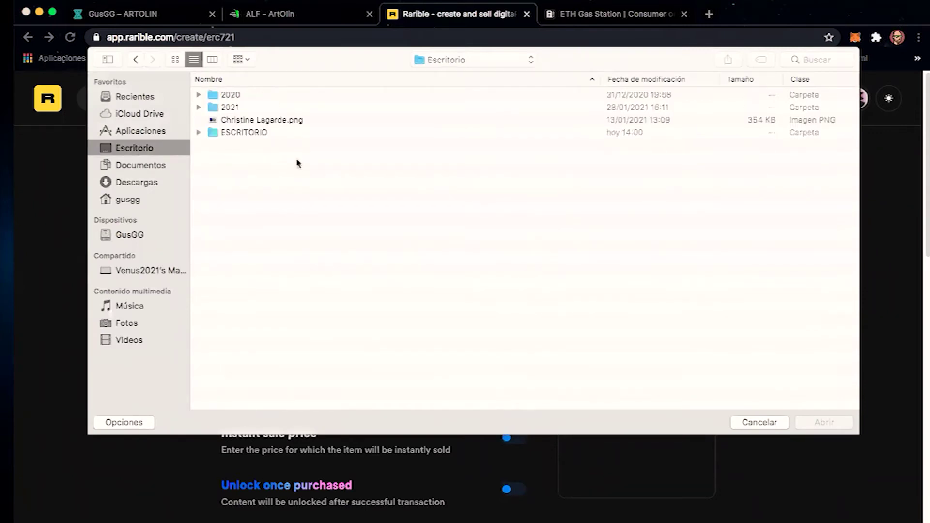
pyautogui.click(259, 121)
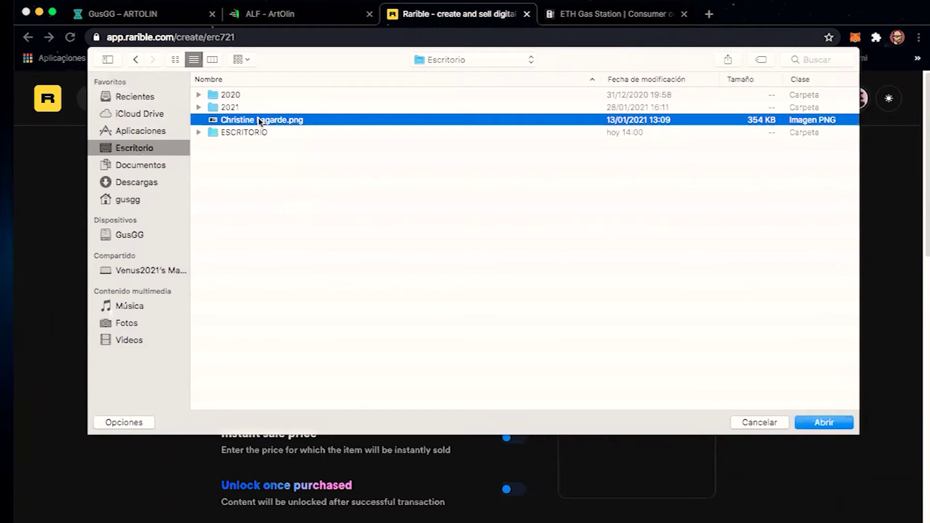
pyautogui.press('space')
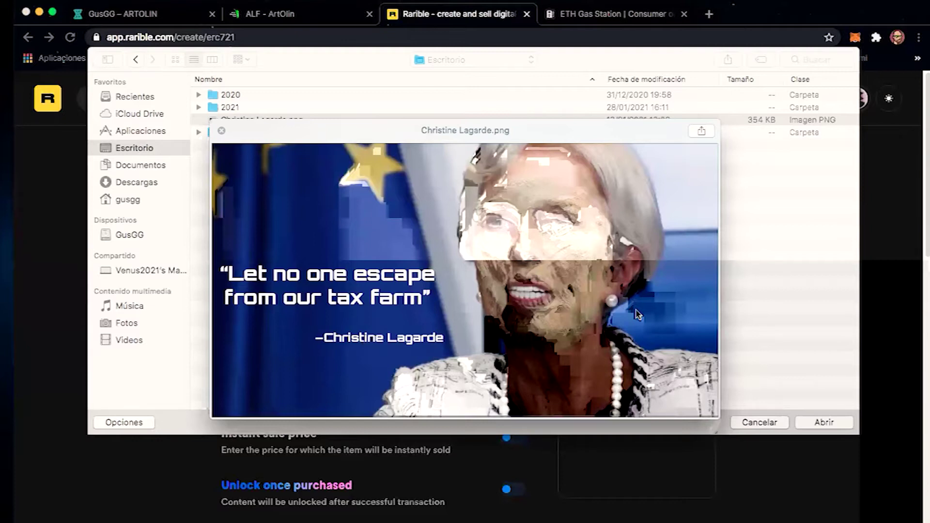
pyautogui.press('space')
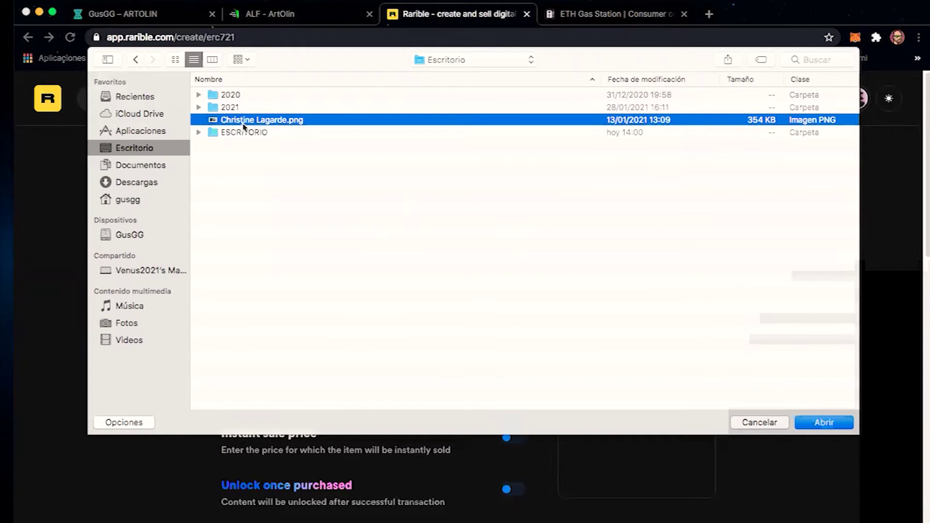
pyautogui.click(822, 424)
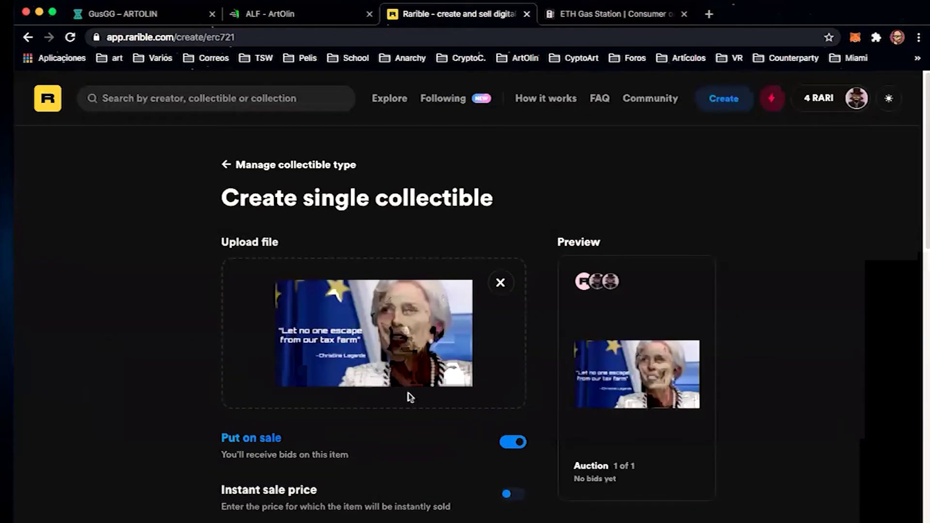
# Enable the instant sale price for the collectible.
pyautogui.scroll(-5, 184, 369)
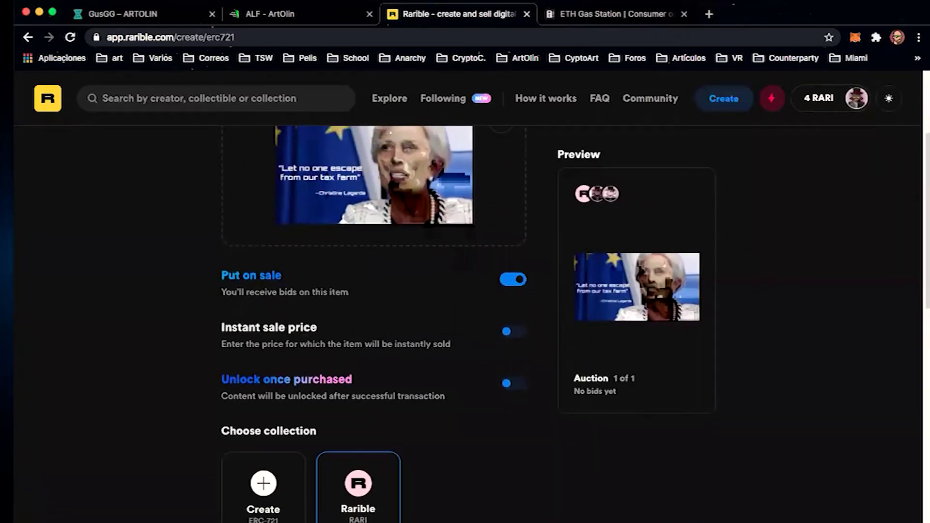
pyautogui.scroll(-2, 378, 334)
pyautogui.click(511, 282)
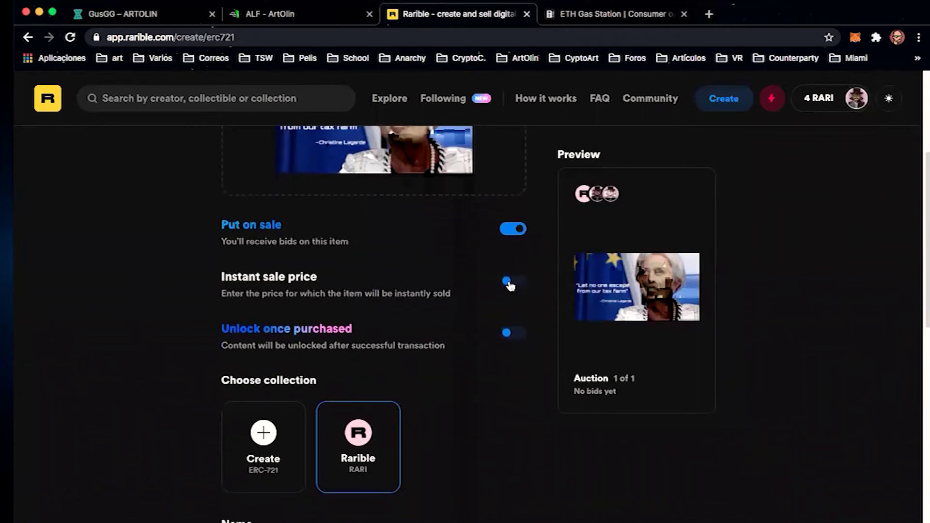
pyautogui.click(346, 326)
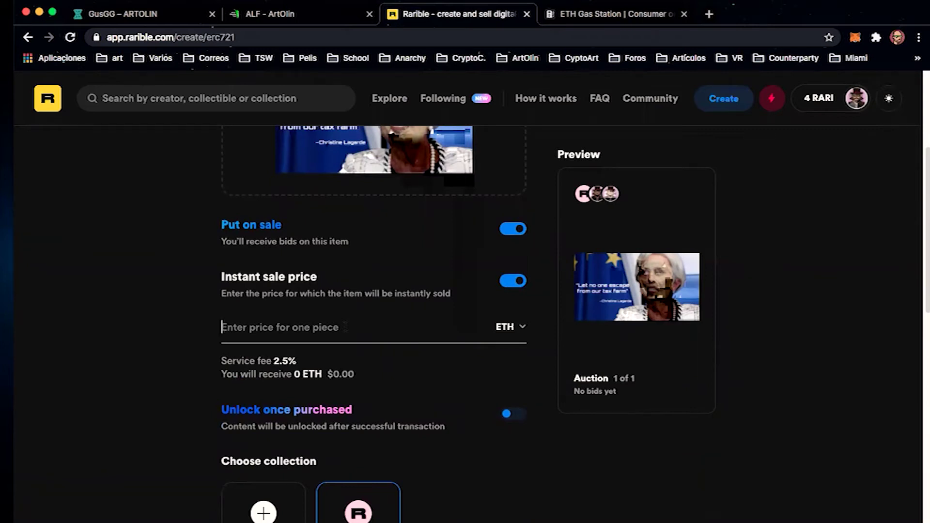
# Open coinmarketcap.com in a new tab to check cryptocurrency prices, and recheck the recommended gas prices on ETH Gas Station.
pyautogui.hotkey('ctrl', 't')
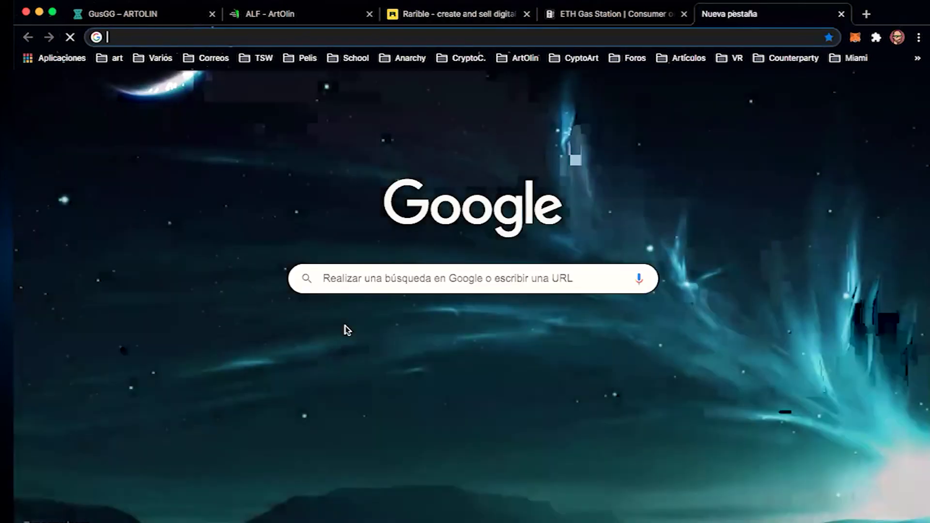
pyautogui.write('co')
pyautogui.press('Right')
pyautogui.press('Return')
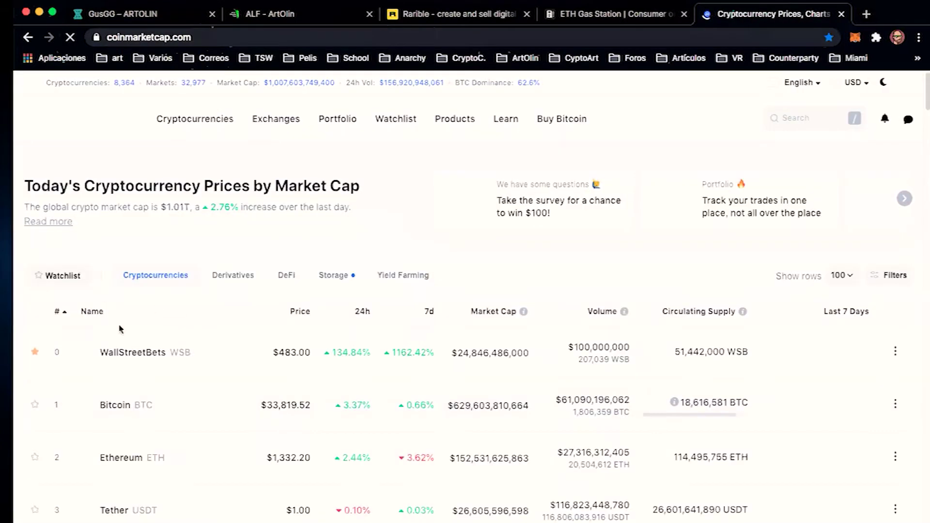
pyautogui.scroll(-3, 159, 317)
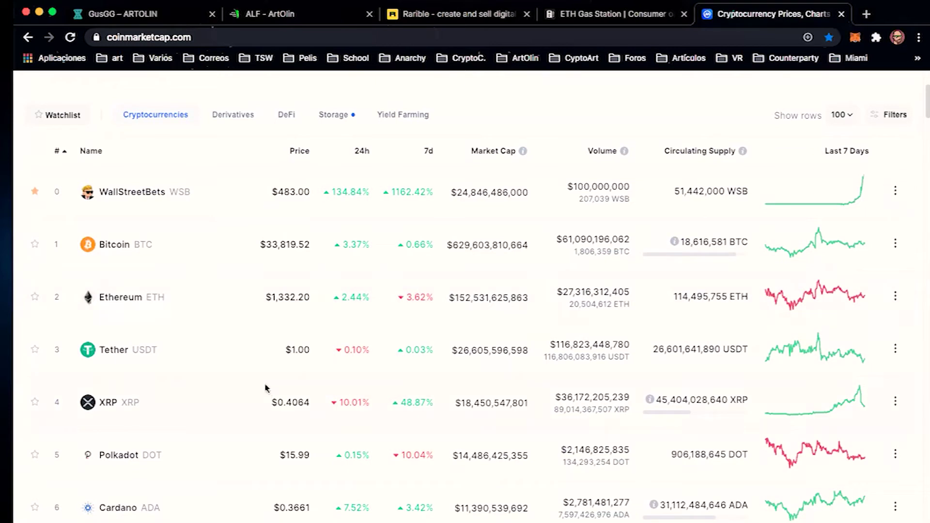
pyautogui.click(609, 15)
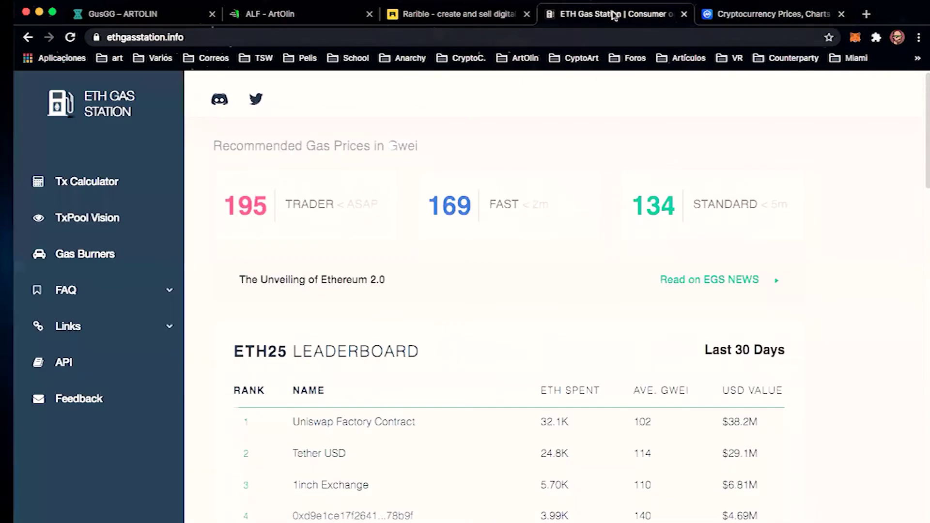
# Return to the Rarible form and enter 0.001 ETH as the instant sale price.
pyautogui.click(450, 16)
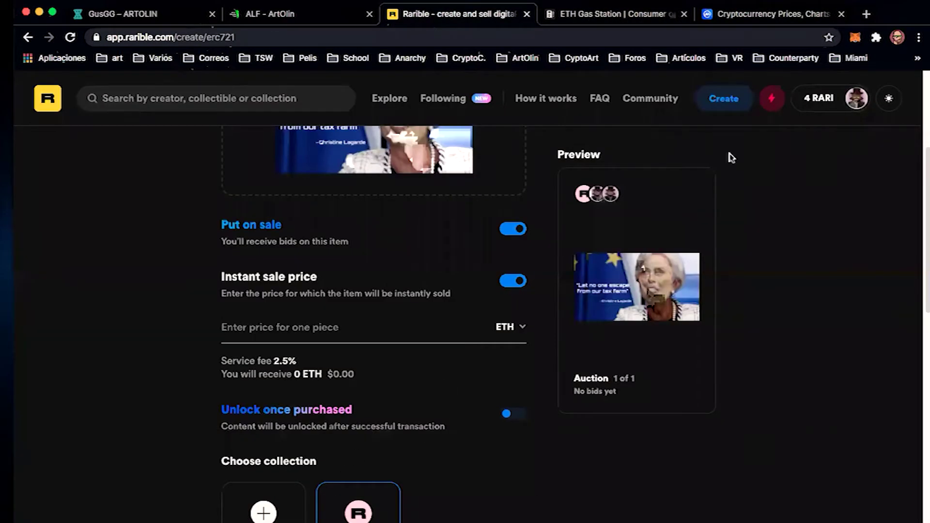
pyautogui.click(409, 330)
pyautogui.write('0')
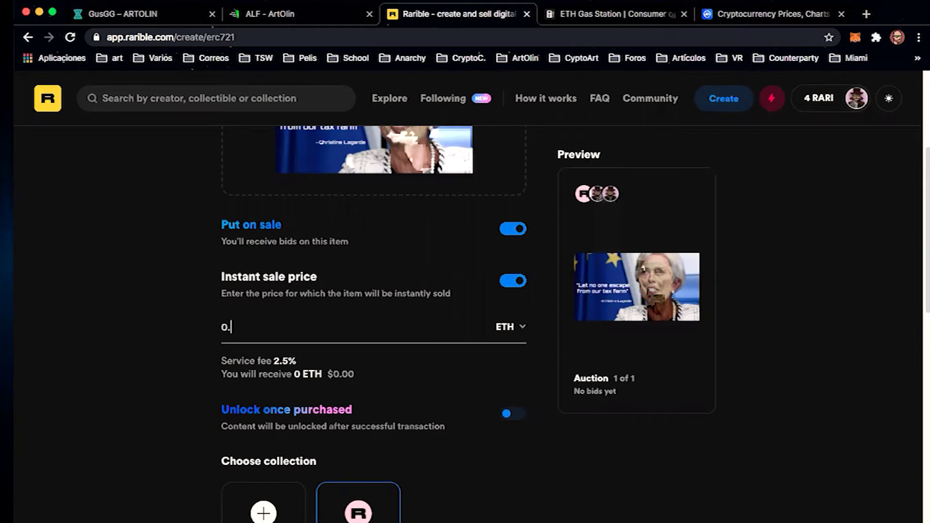
pyautogui.write('.001')
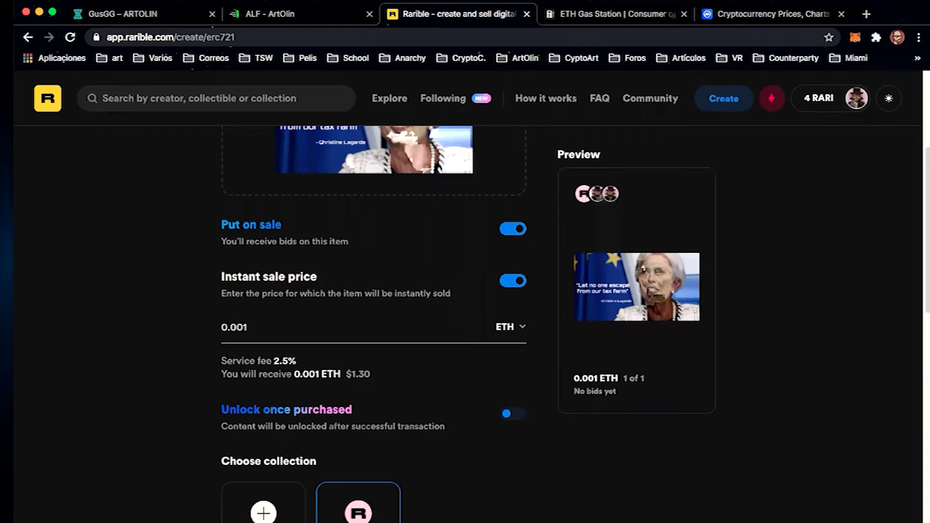
# Check Ethereum's price on CoinMarketCap and change the collectible's instant sale price to 0.01 ETH.
pyautogui.click(773, 17)
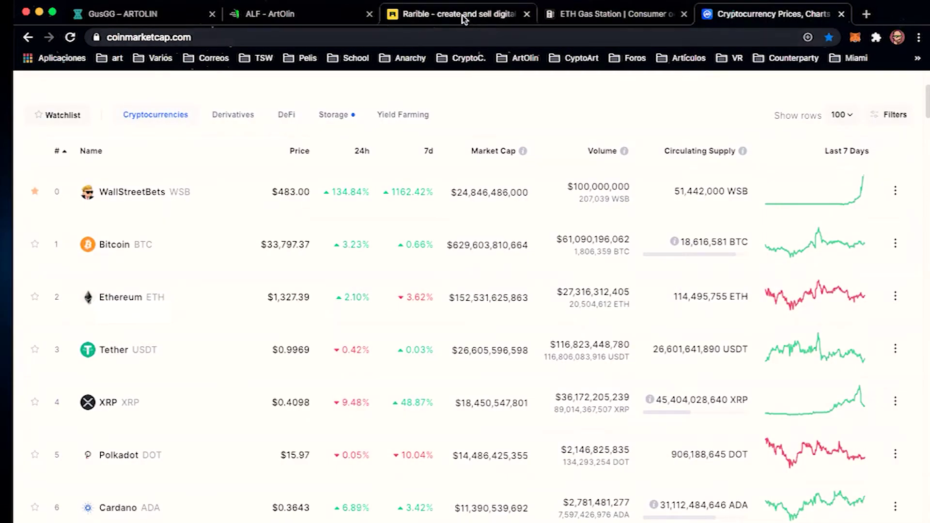
pyautogui.click(440, 18)
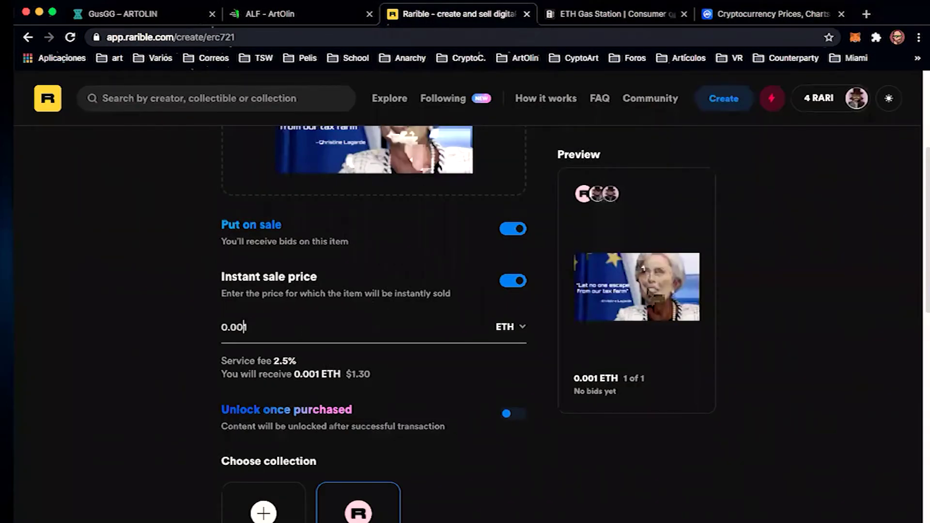
pyautogui.press('BackSpace')
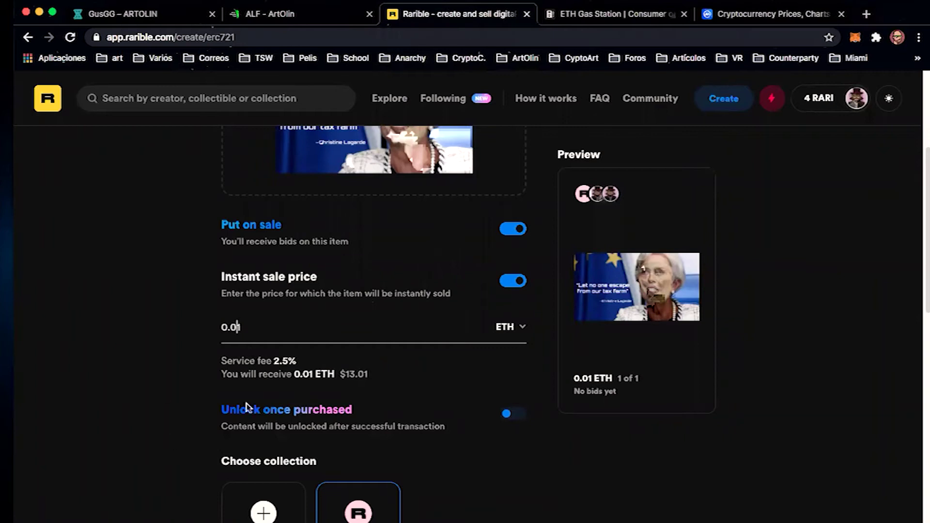
# Choose the Rarible (RARI) collection for the collectible.
pyautogui.scroll(-2, 173, 384)
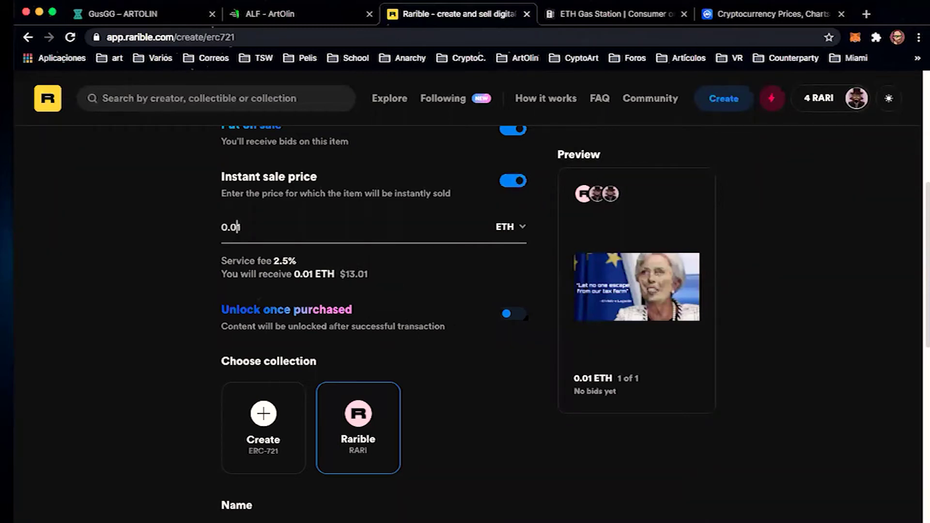
pyautogui.scroll(-2, 213, 411)
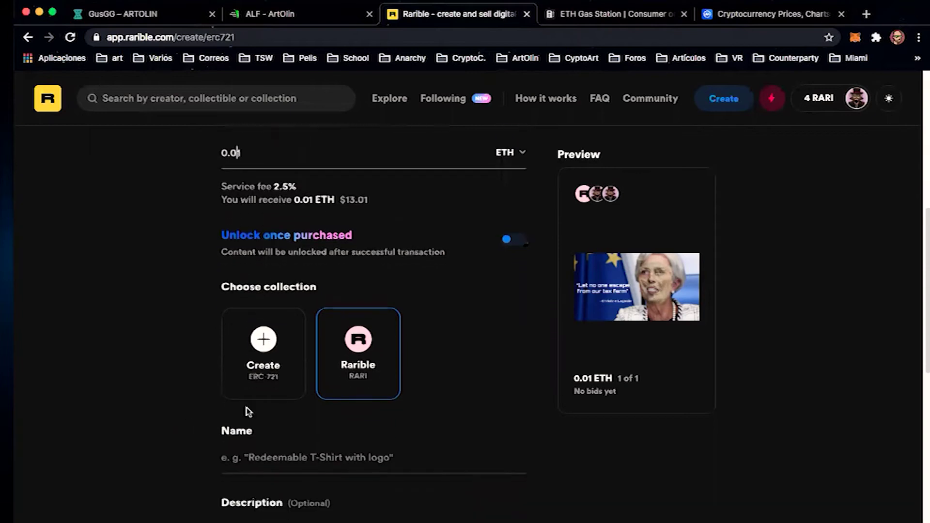
pyautogui.click(357, 344)
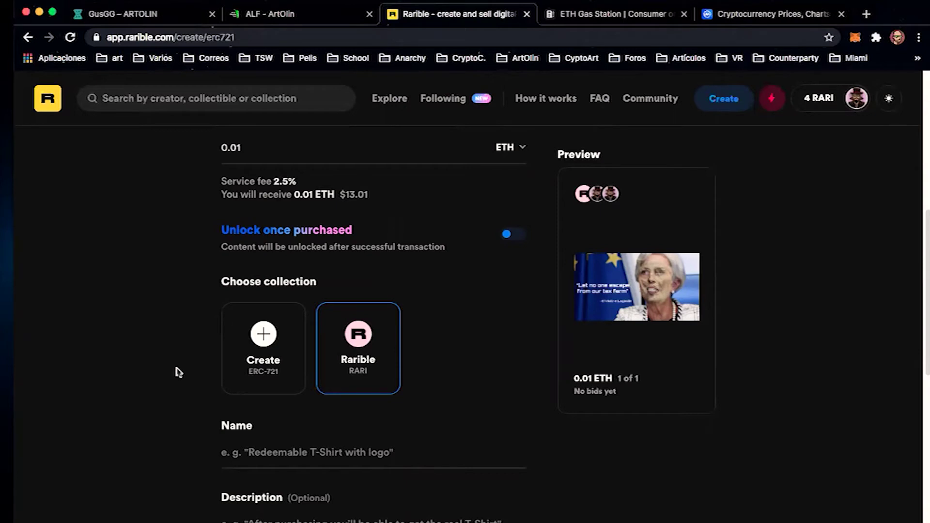
# Enter "Tax Farm" as the collectible's name.
pyautogui.scroll(-4, 278, 424)
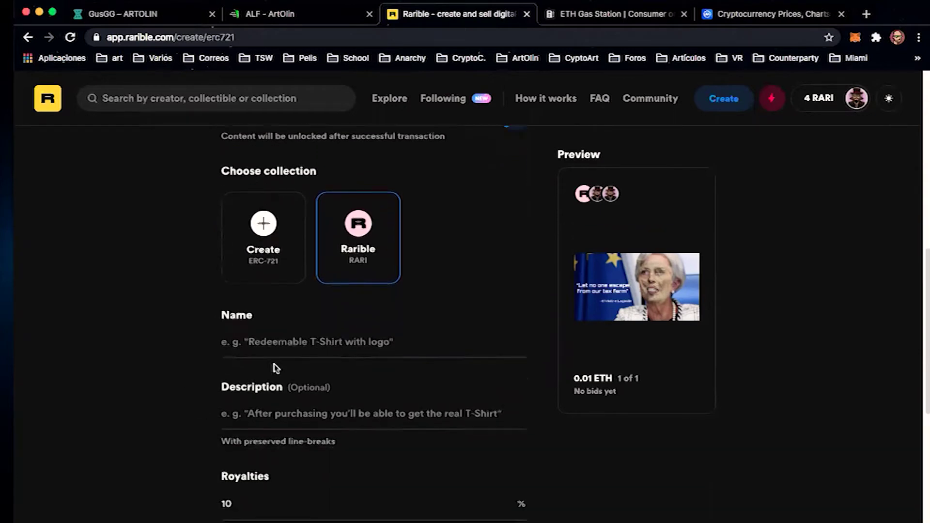
pyautogui.scroll(-1, 373, 320)
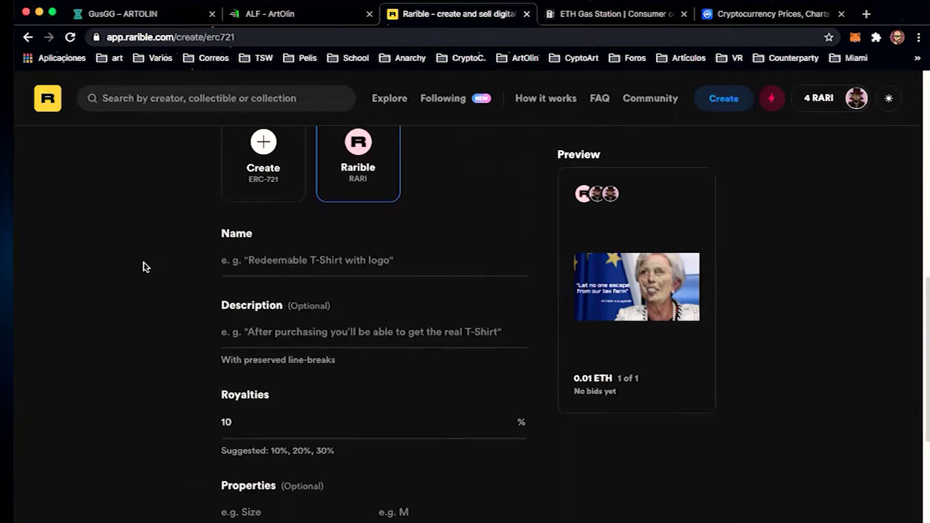
pyautogui.scroll(10, 145, 266)
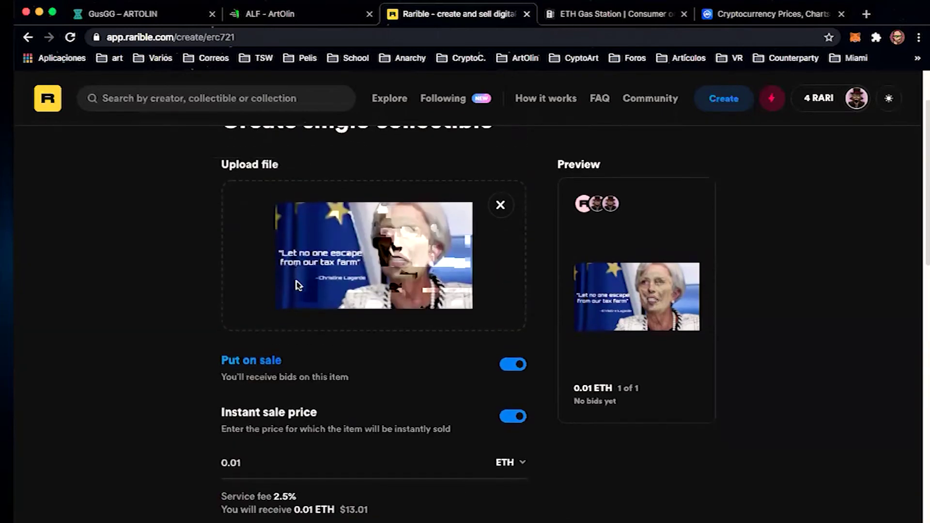
pyautogui.scroll(-10, 126, 406)
pyautogui.click(408, 277)
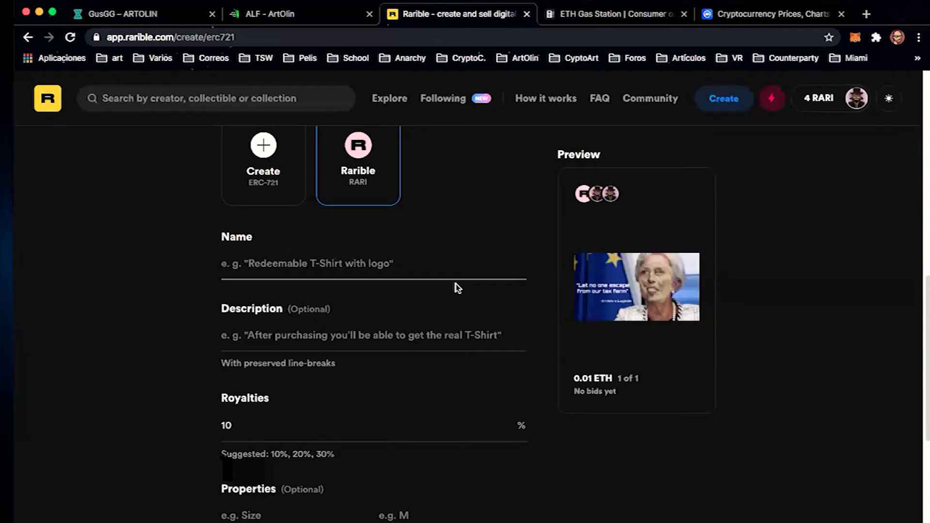
pyautogui.write('T')
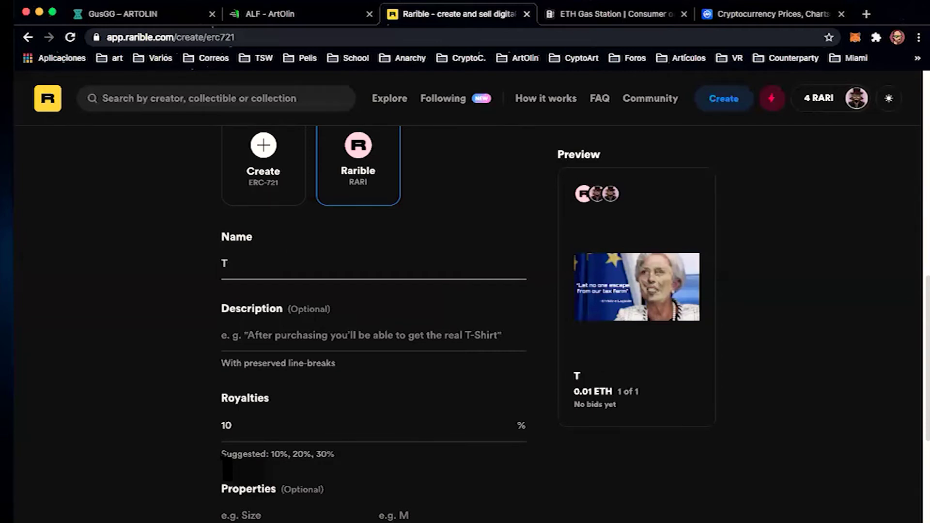
pyautogui.write('ax Farm')
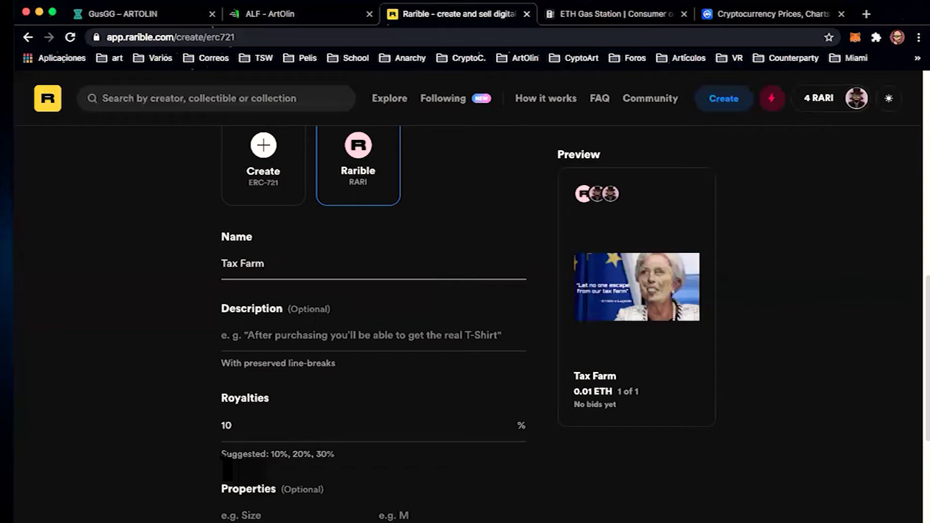
# Enter the description "No one scapes from our TAX FARM !!!" for the collectible.
pyautogui.click(222, 334)
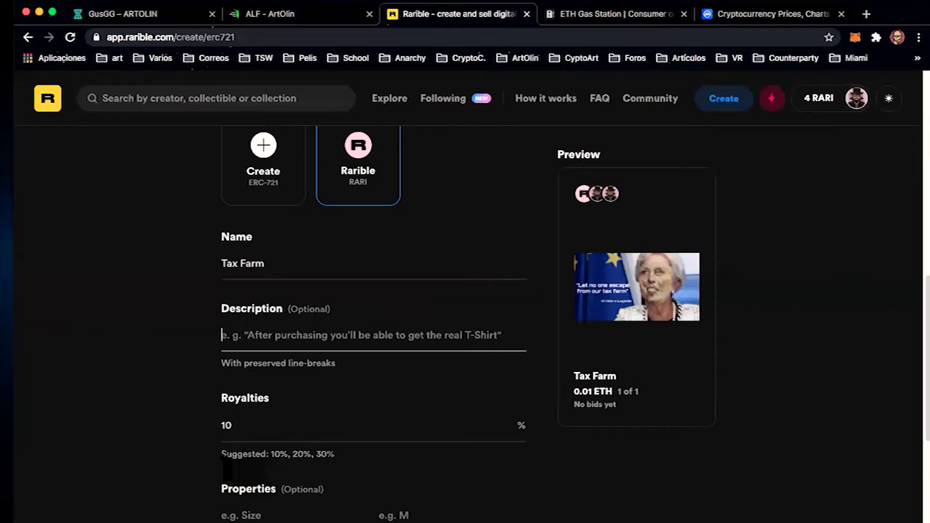
pyautogui.write('No one scapes from our ')
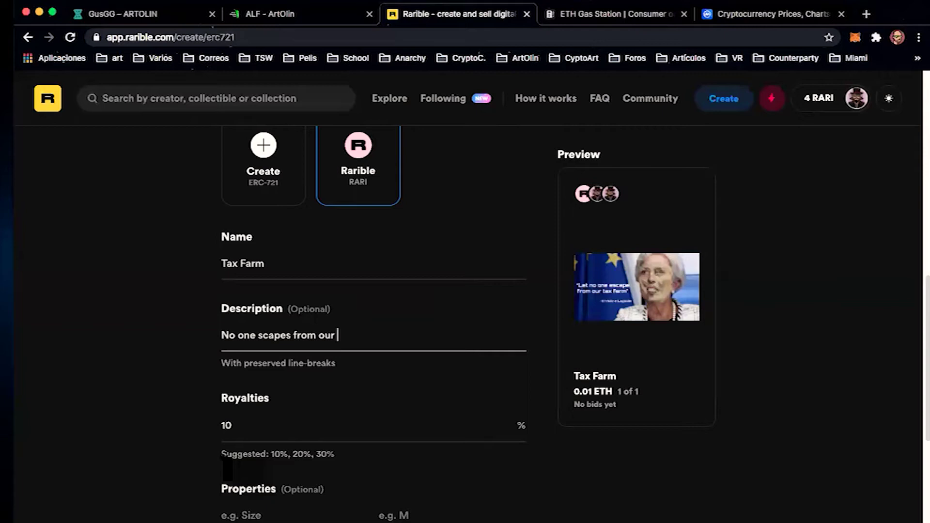
pyautogui.write('TAX FARM !!!')
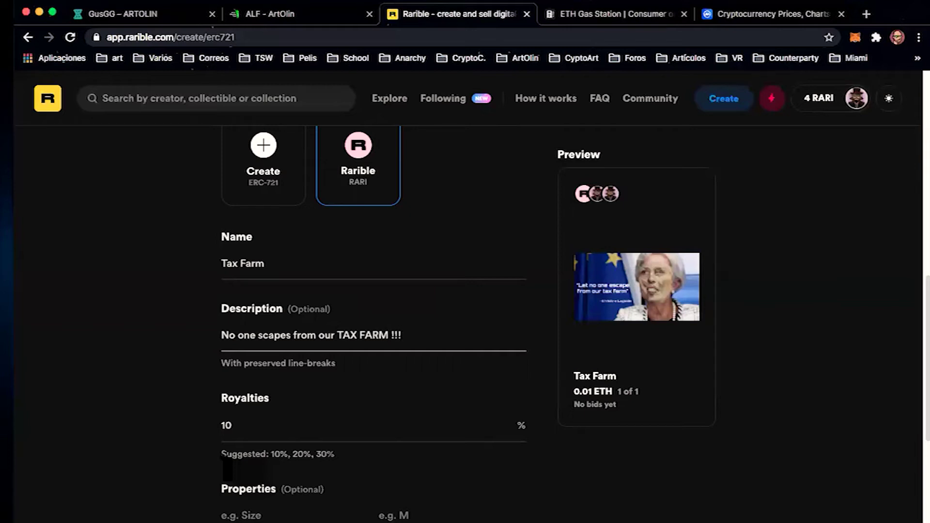
# Correct the misspelled word "scapes" in the description to lowercase "escapes".
pyautogui.hotkey('alt', 'Left')
pyautogui.hotkey('alt', 'Left')
pyautogui.hotkey('alt', 'Left')
pyautogui.hotkey('alt', 'Left')
pyautogui.hotkey('alt', 'Left')
pyautogui.press('Left')
pyautogui.press('Left')
pyautogui.press('Left')
pyautogui.press('Left')
pyautogui.press('Left')
pyautogui.press('Right')
pyautogui.write('E')
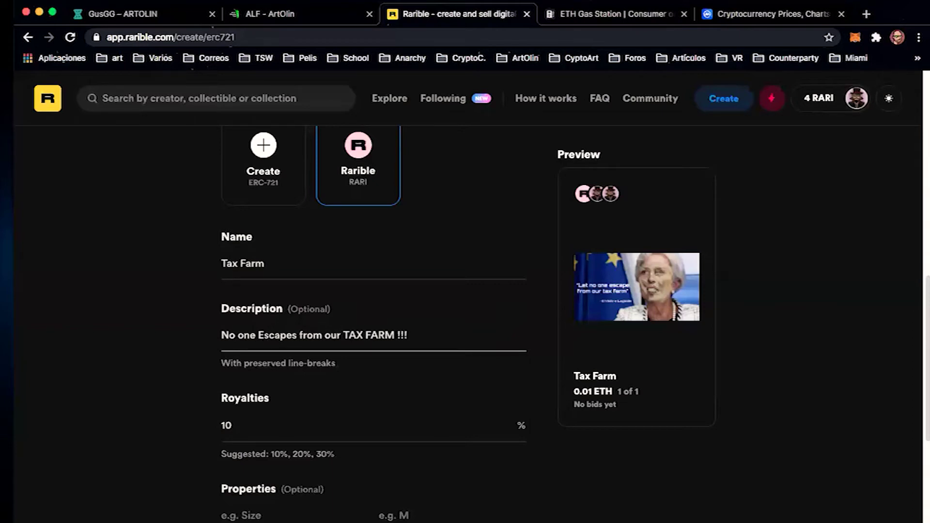
pyautogui.press('BackSpace')
pyautogui.write('e')
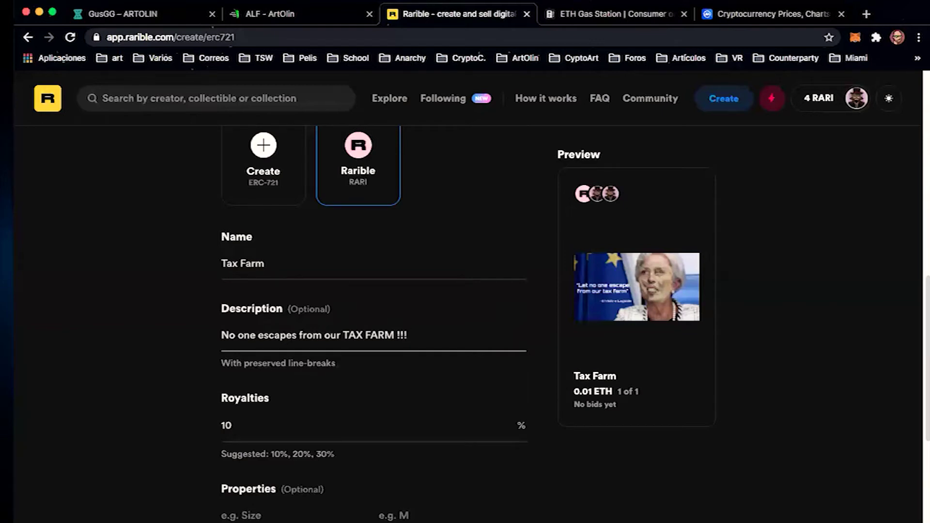
# Set the collectible's royalties to 5%.
pyautogui.scroll(-2, 158, 376)
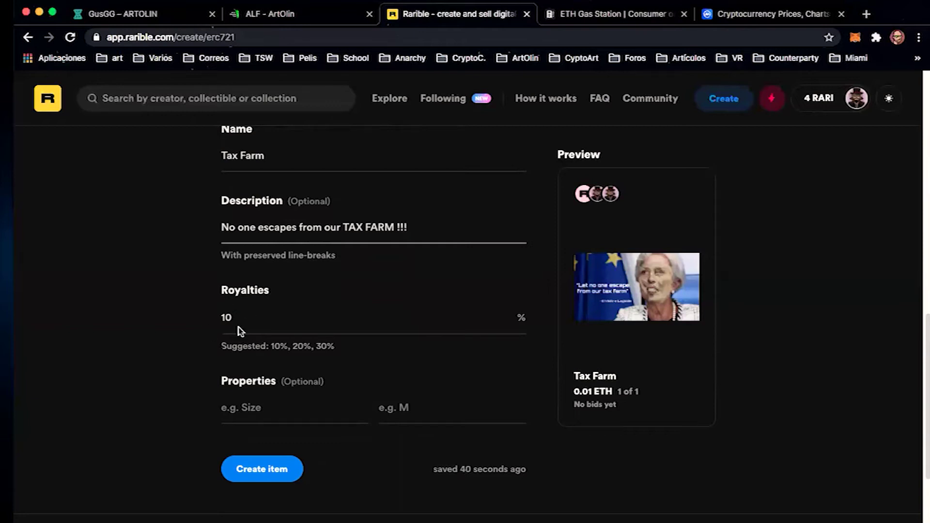
pyautogui.doubleClick(227, 318)
pyautogui.write('0')
pyautogui.press('BackSpace')
pyautogui.write('50')
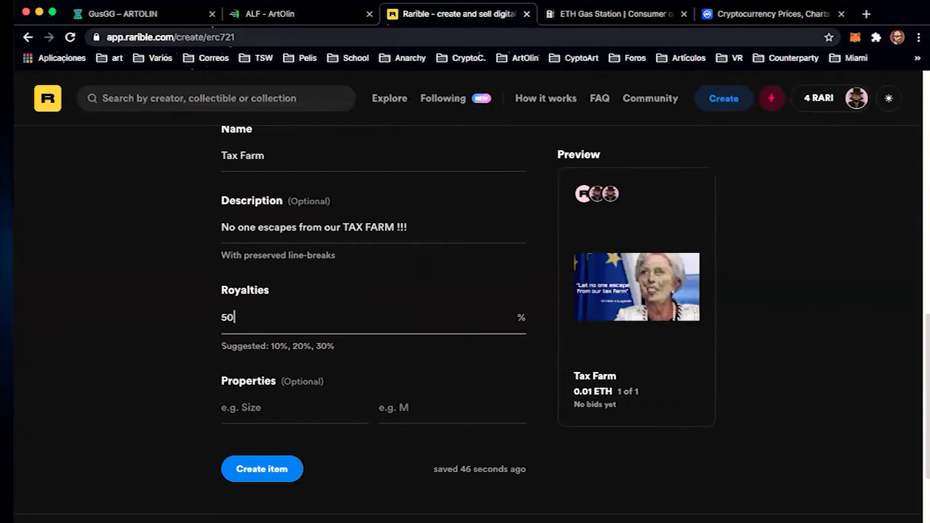
pyautogui.press('BackSpace')
pyautogui.press('BackSpace')
pyautogui.write('5')
pyautogui.click(115, 384)
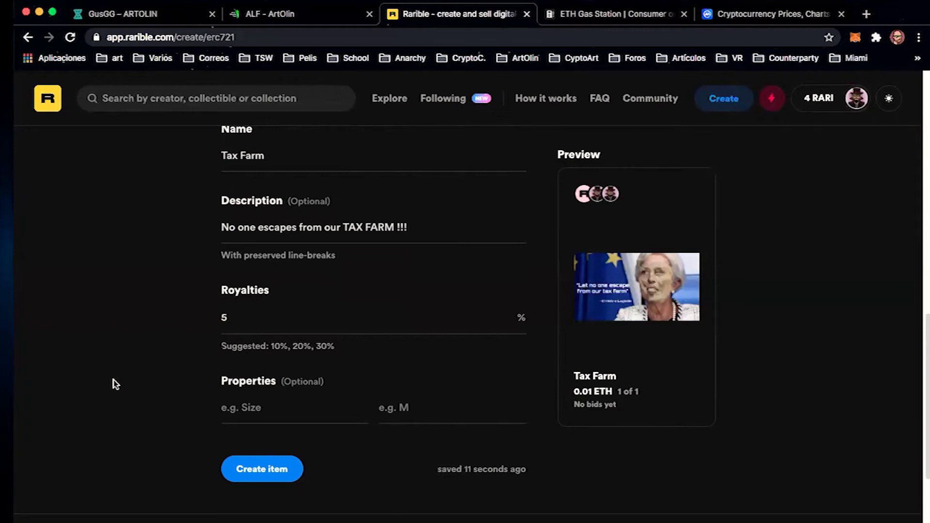
# Fill in the first property as Dankness with the value 90%.
pyautogui.scroll(-2, 139, 381)
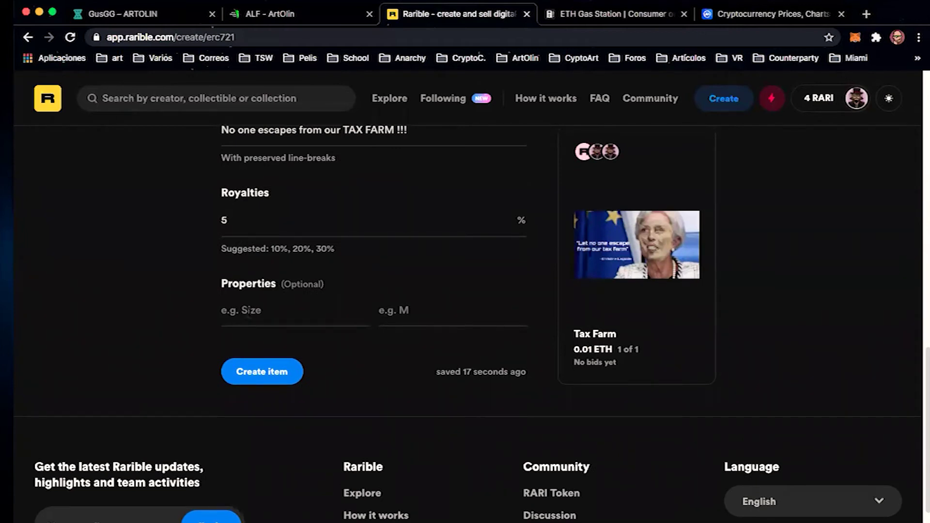
pyautogui.click(248, 316)
pyautogui.write('Dankn')
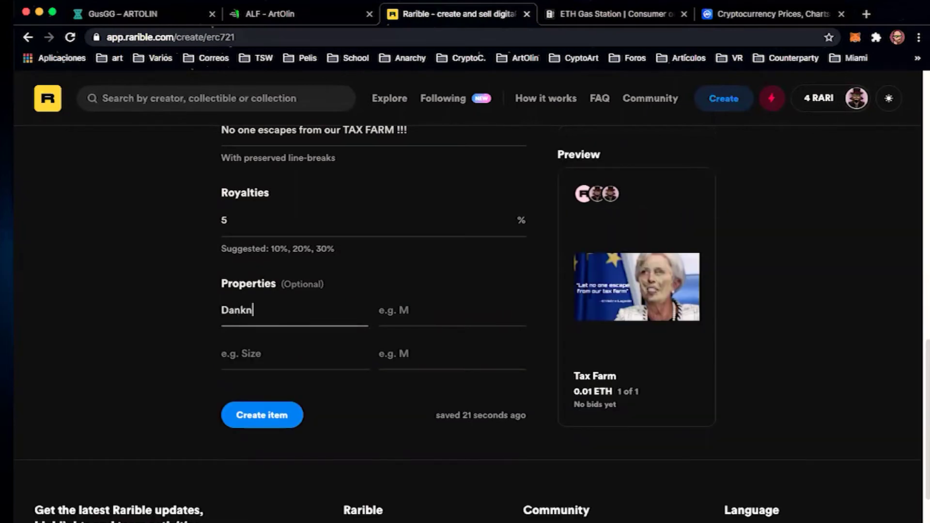
pyautogui.write('ess')
pyautogui.click(402, 310)
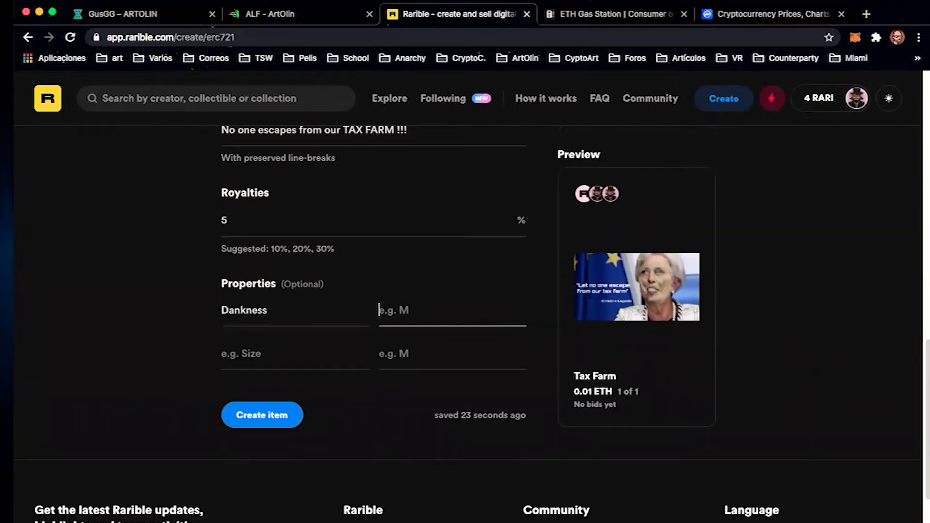
pyautogui.write('90%')
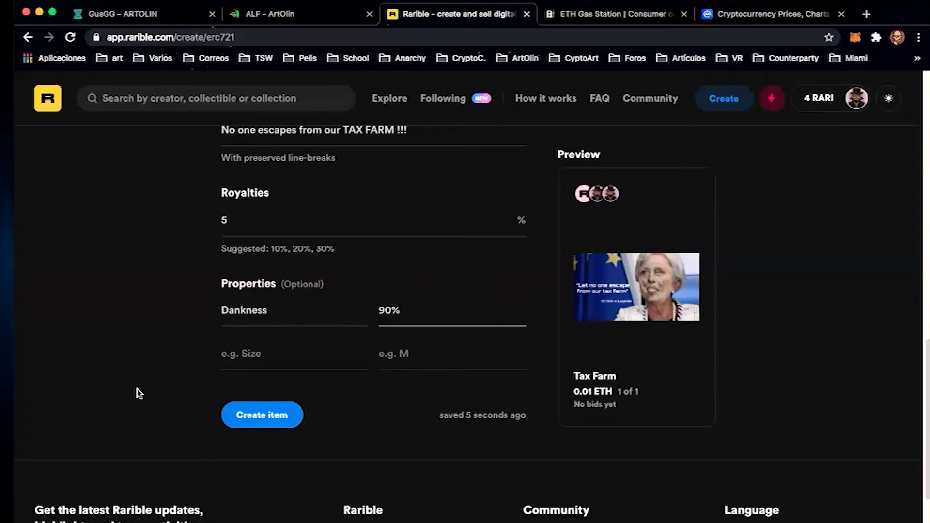
# Change the first property to Author and enter the artist's alias as its value.
pyautogui.doubleClick(247, 312)
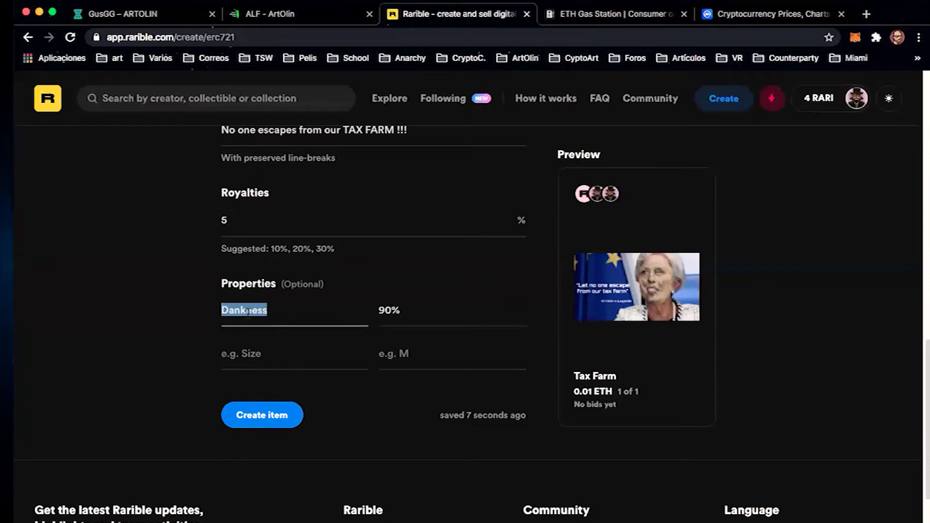
pyautogui.write('Author')
pyautogui.press('Tab')
pyautogui.write('GusGG')
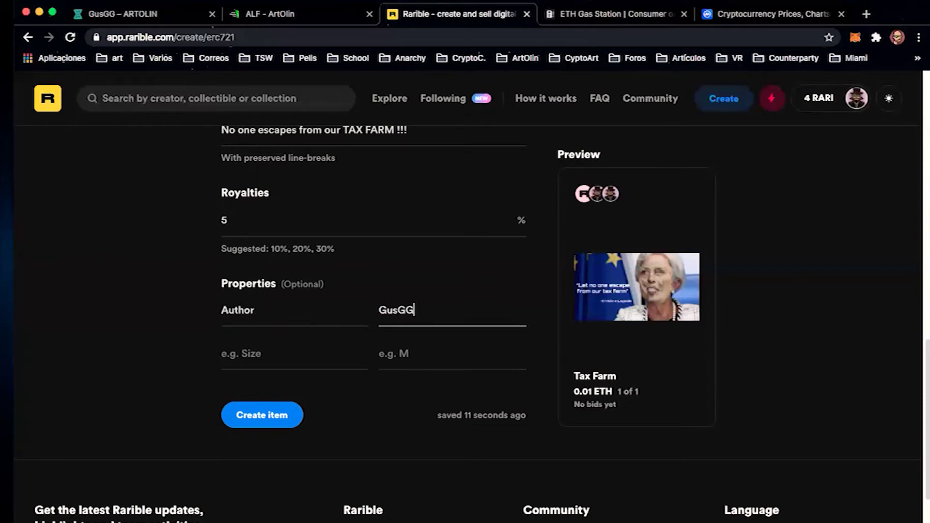
# Add a Year property with the value 2021 and a Technique property with the value Digifile.
pyautogui.click(223, 353)
pyautogui.write('Year')
pyautogui.press('Tab')
pyautogui.write('2021')
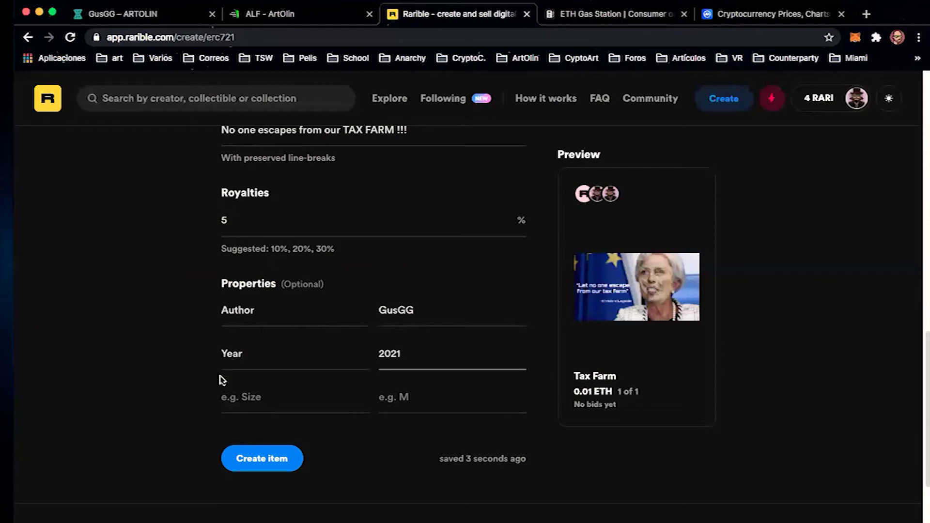
pyautogui.press('Tab')
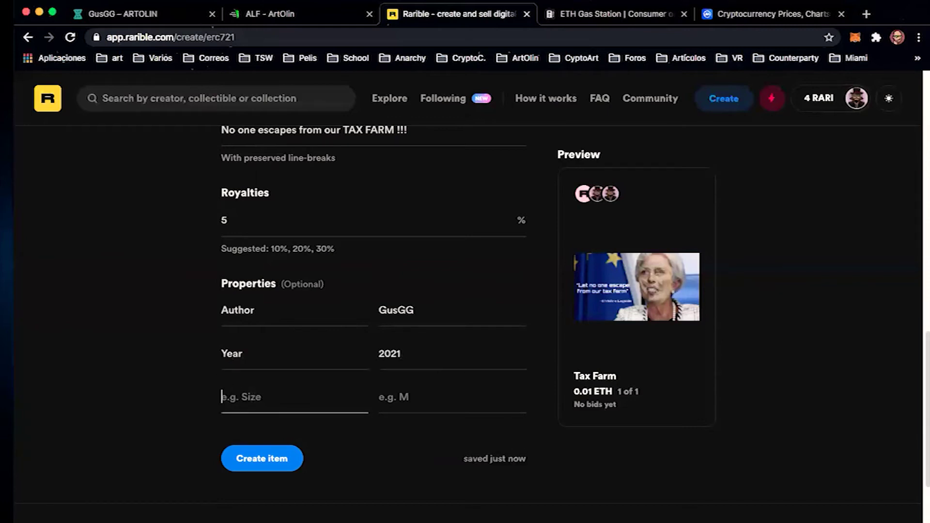
pyautogui.write('Technique')
pyautogui.press('Tab')
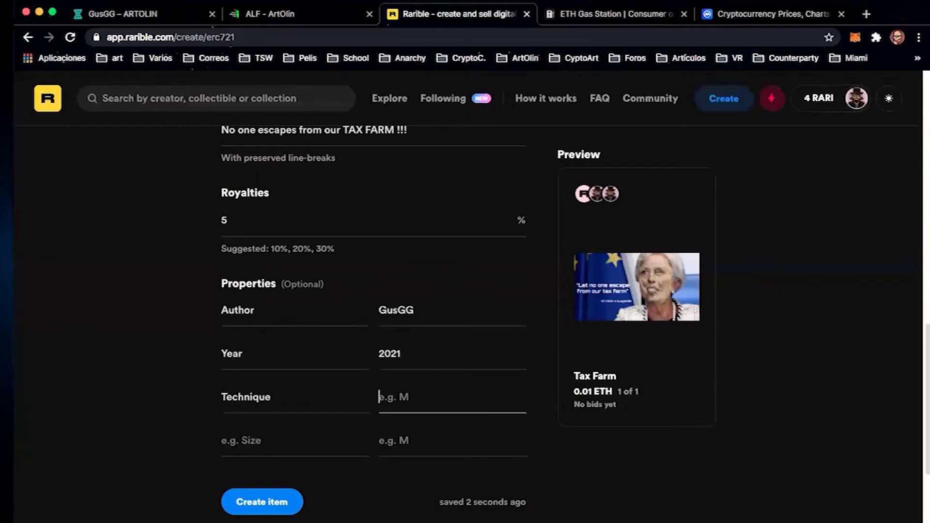
pyautogui.write('Digifile')
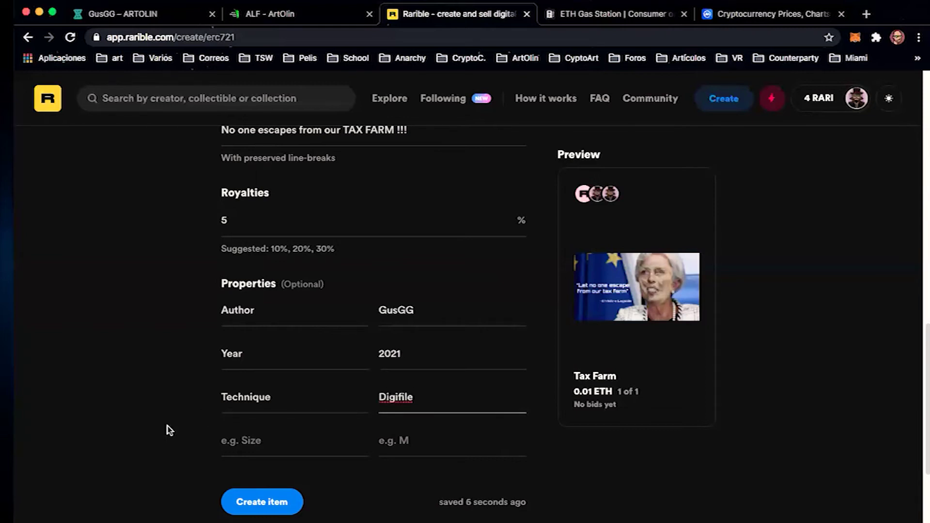
# Review the completed form, checking the uploaded image, sale settings, price, collection, name, description, royalties and properties before creating the item.
pyautogui.scroll(-2, 169, 430)
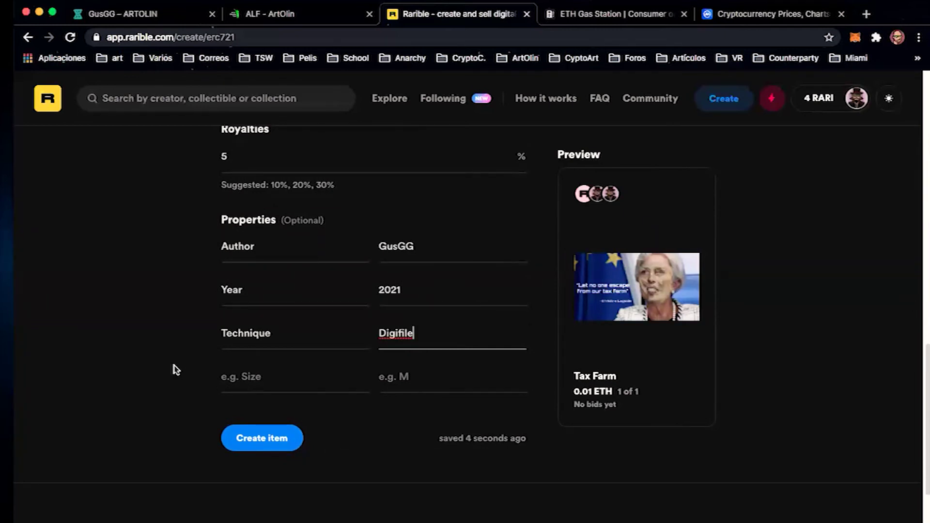
pyautogui.scroll(10, 176, 370)
pyautogui.scroll(2, 176, 370)
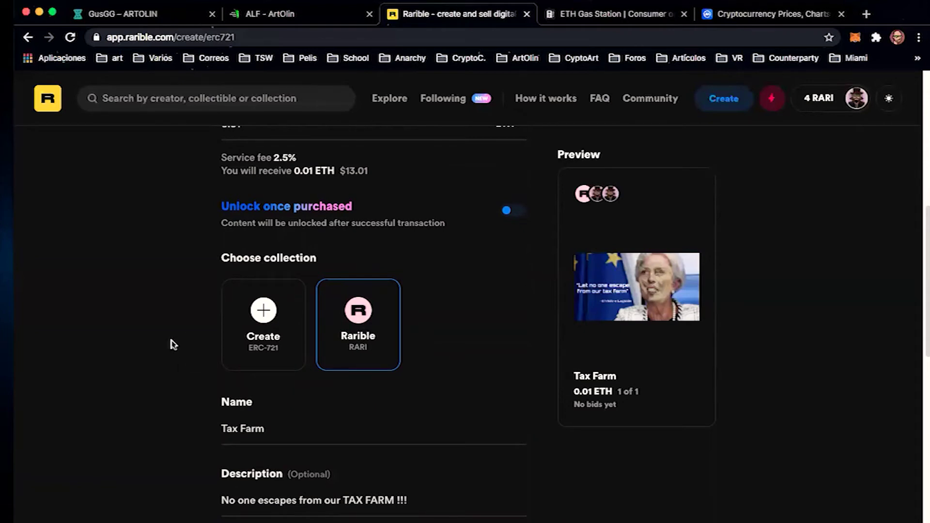
pyautogui.scroll(4, 164, 339)
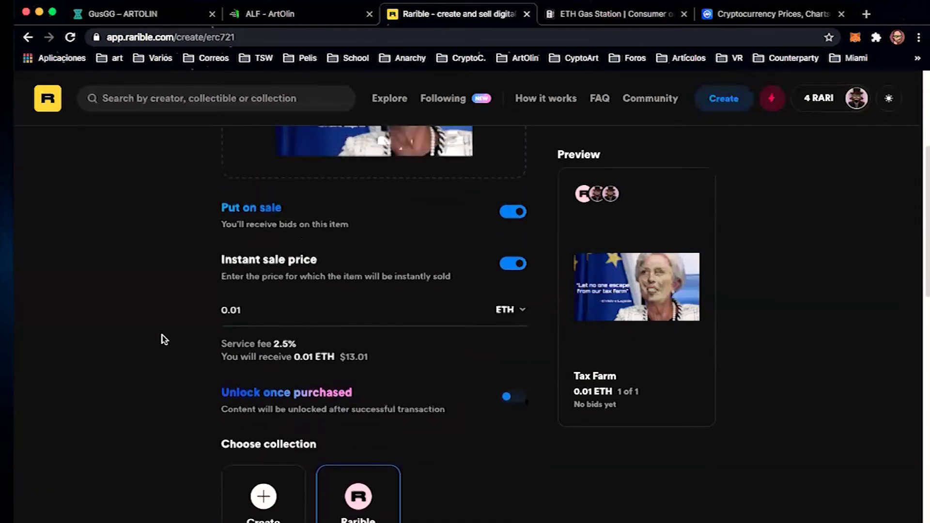
pyautogui.scroll(2, 163, 339)
pyautogui.scroll(-3, 164, 339)
pyautogui.scroll(-4, 164, 339)
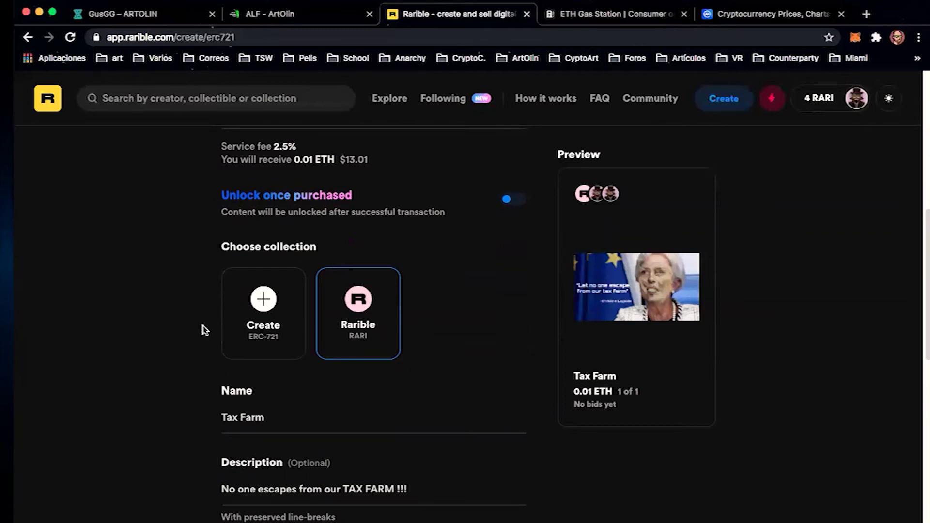
pyautogui.scroll(8, 203, 329)
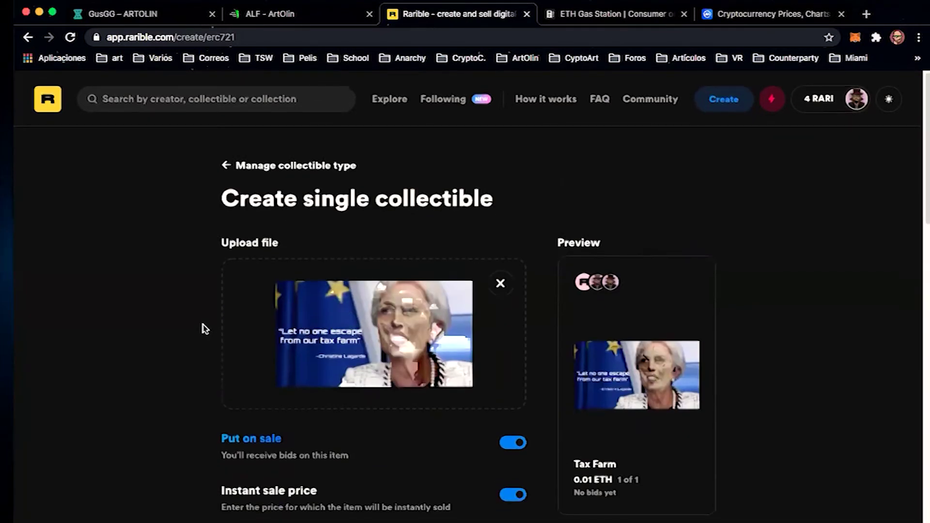
pyautogui.scroll(-1, 204, 325)
pyautogui.scroll(2, 203, 322)
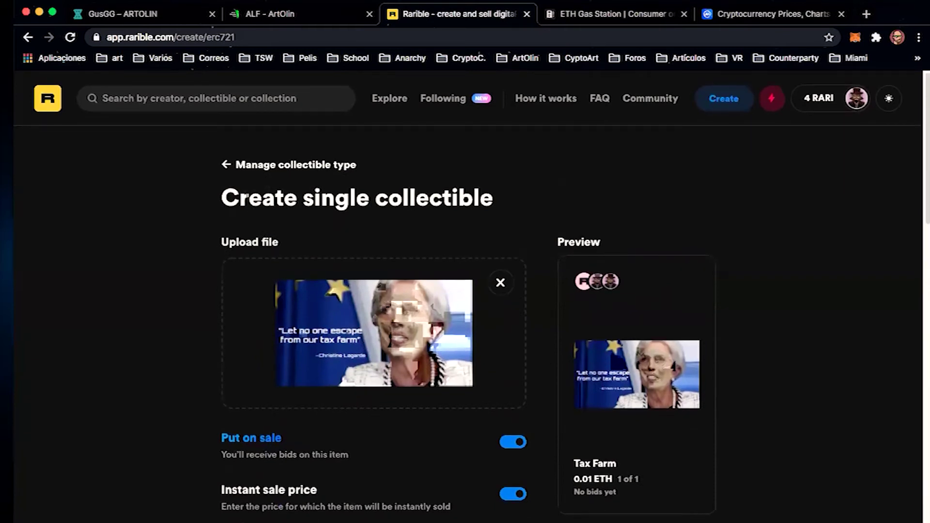
pyautogui.scroll(-7, 159, 345)
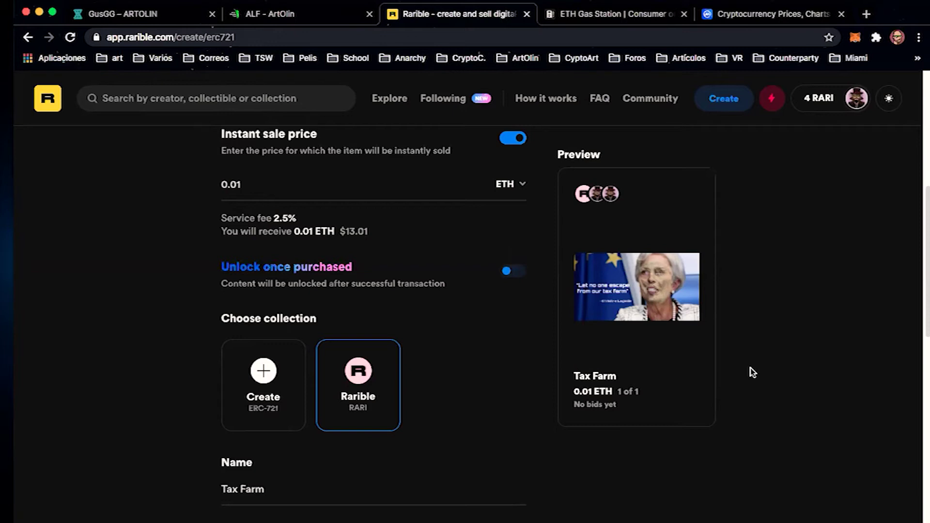
pyautogui.scroll(-5, 755, 382)
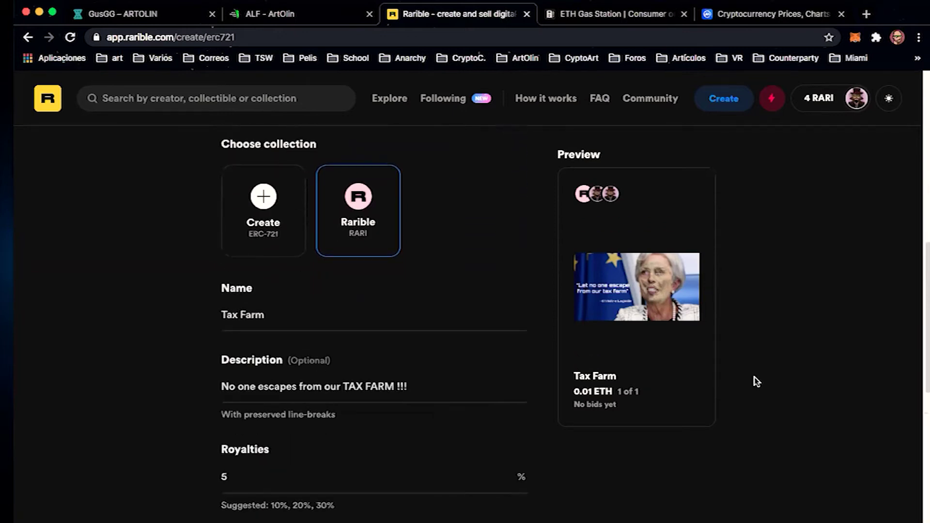
pyautogui.scroll(-6, 757, 382)
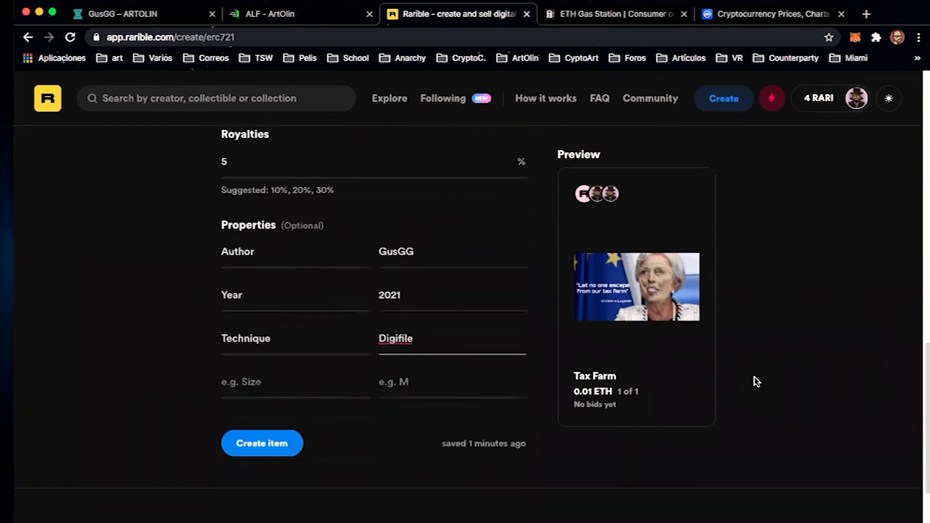
pyautogui.scroll(3, 768, 339)
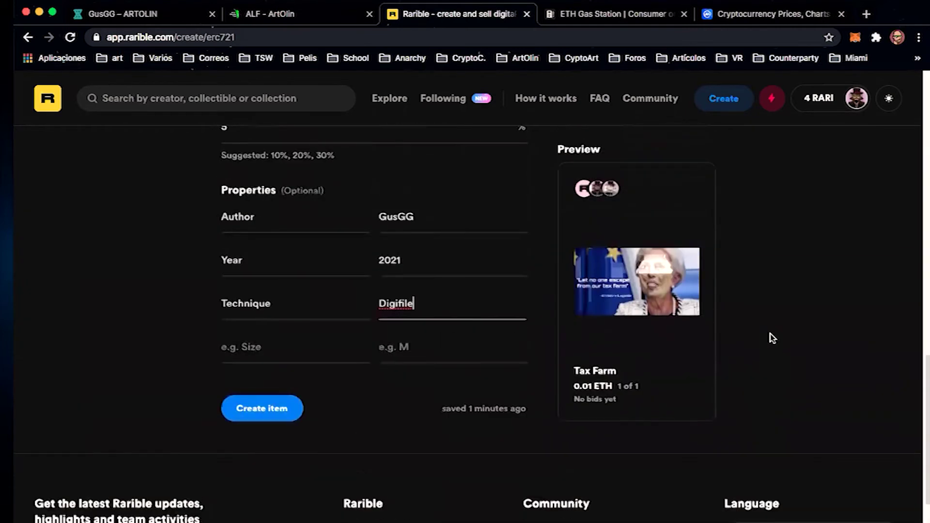
pyautogui.scroll(10, 772, 338)
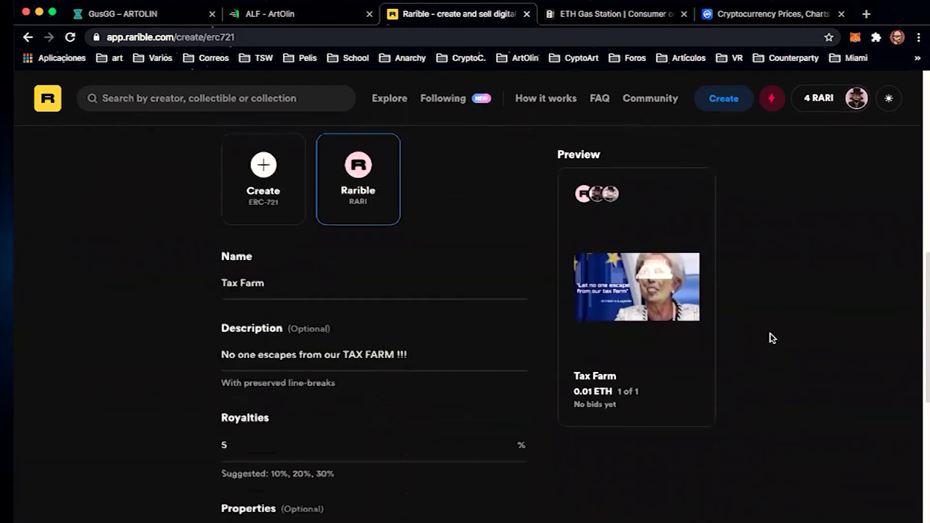
# Submit the Tax Farm item for creation and start minting its token.
pyautogui.scroll(3, 772, 338)
pyautogui.scroll(-6, 772, 338)
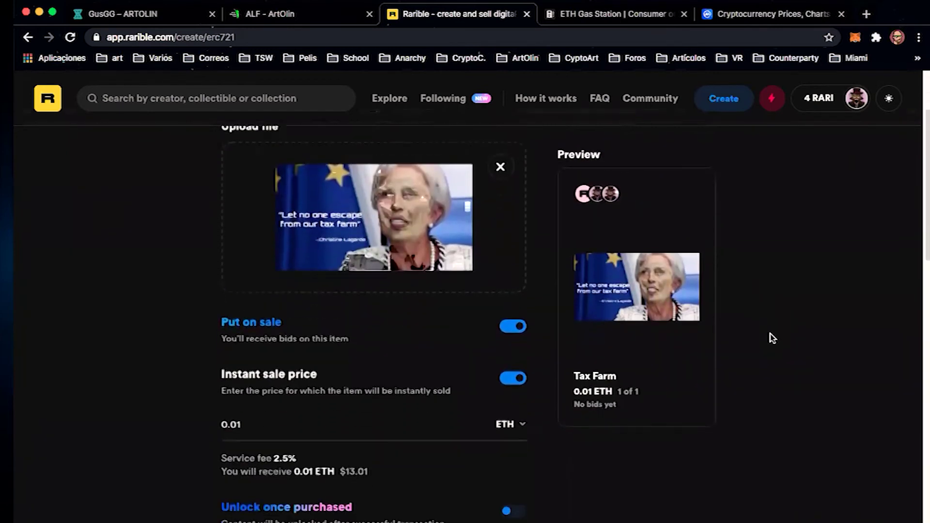
pyautogui.scroll(-12, 772, 338)
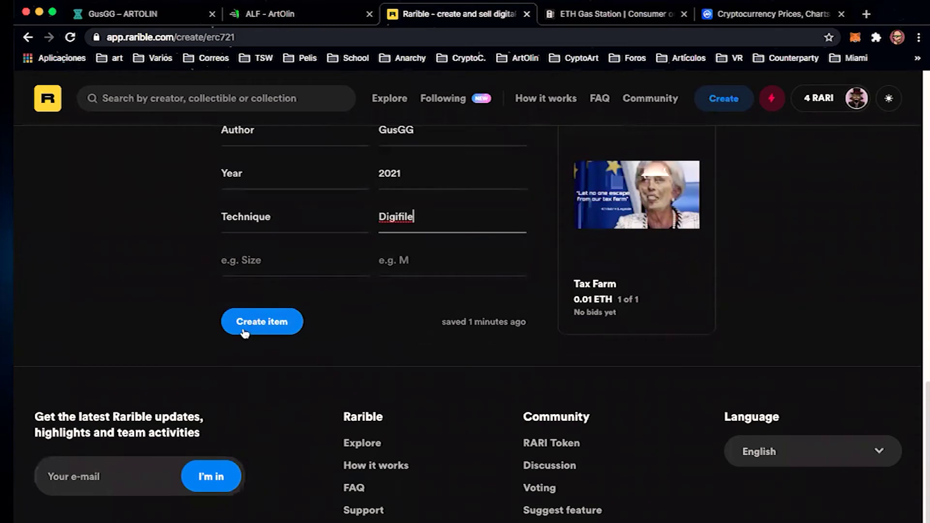
pyautogui.click(266, 327)
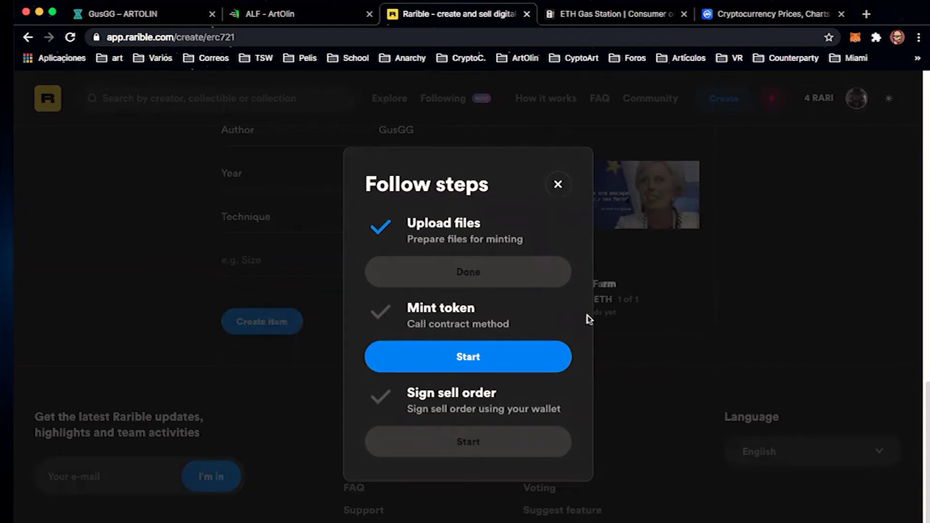
pyautogui.click(467, 360)
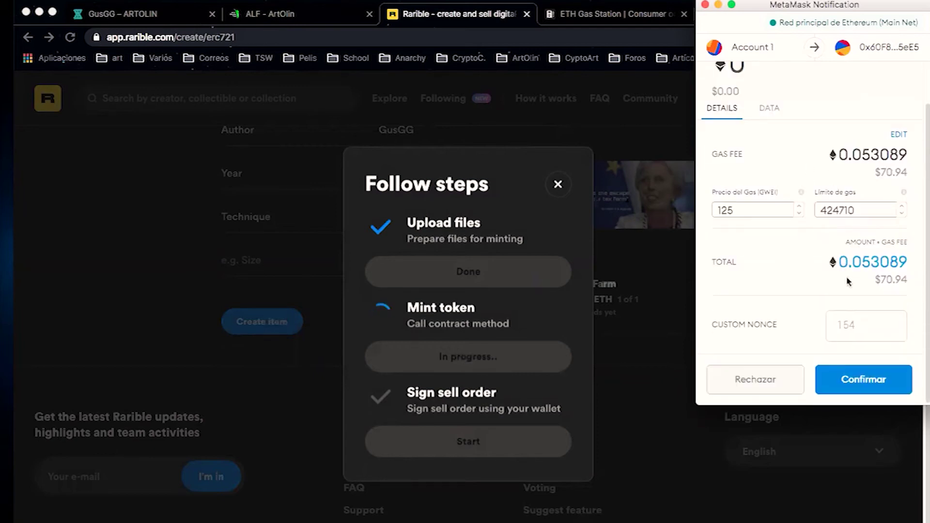
# Review the gas fee and total of the MetaMask mint request, reject the transaction and close the minting steps.
pyautogui.scroll(-1, 847, 276)
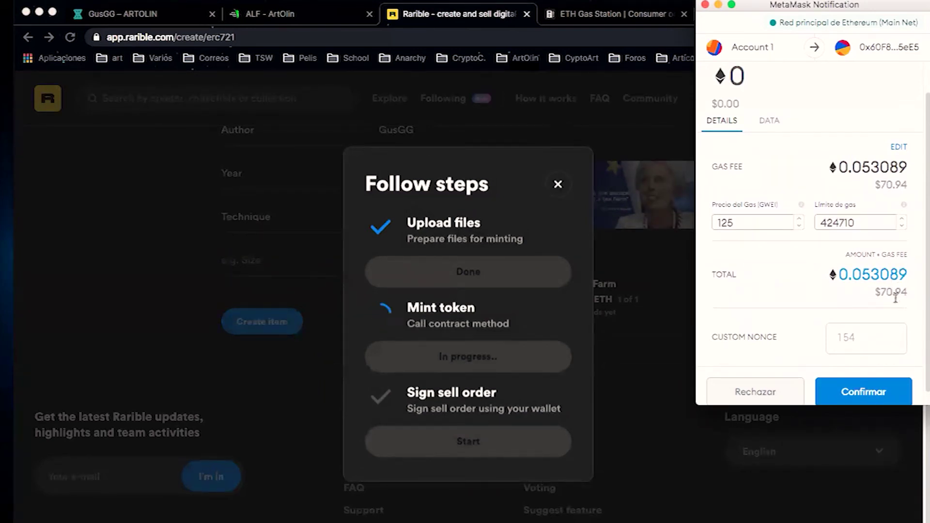
pyautogui.scroll(2, 855, 167)
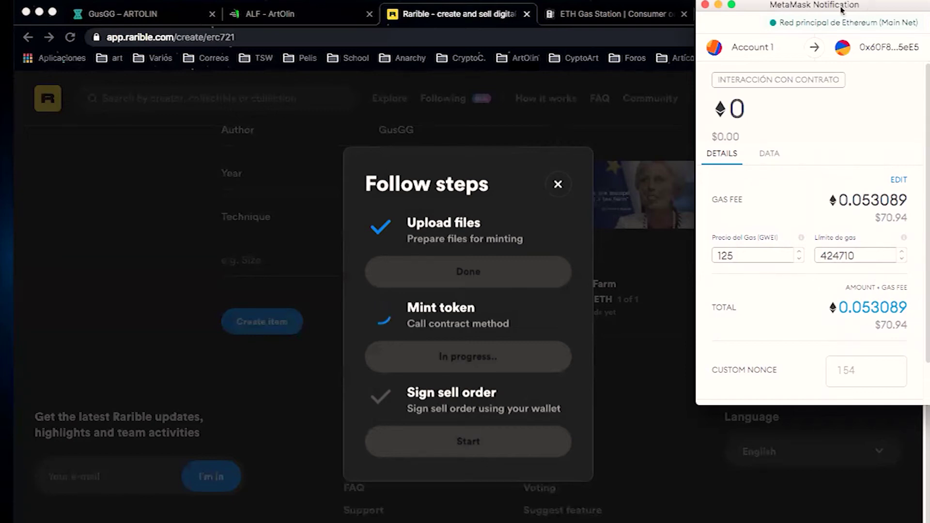
pyautogui.moveTo(842, 10); pyautogui.dragTo(788, 17)
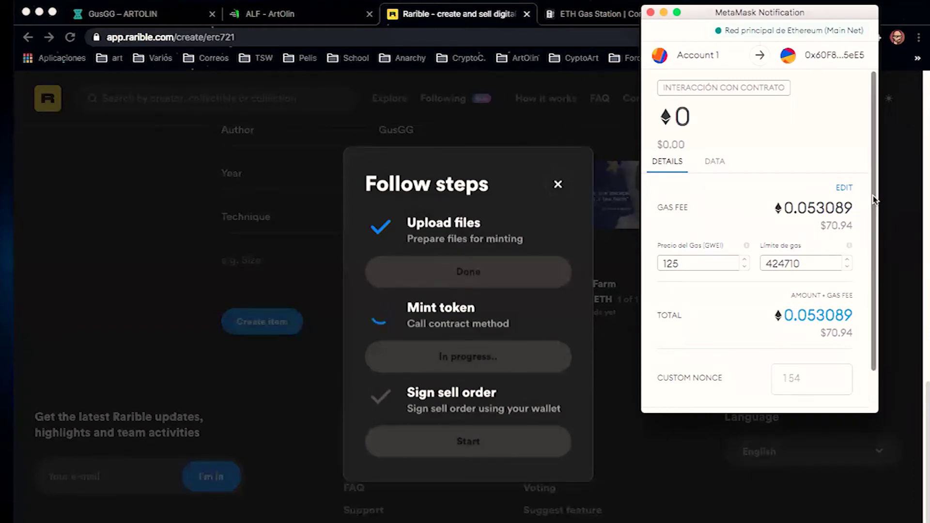
pyautogui.scroll(-3, 873, 208)
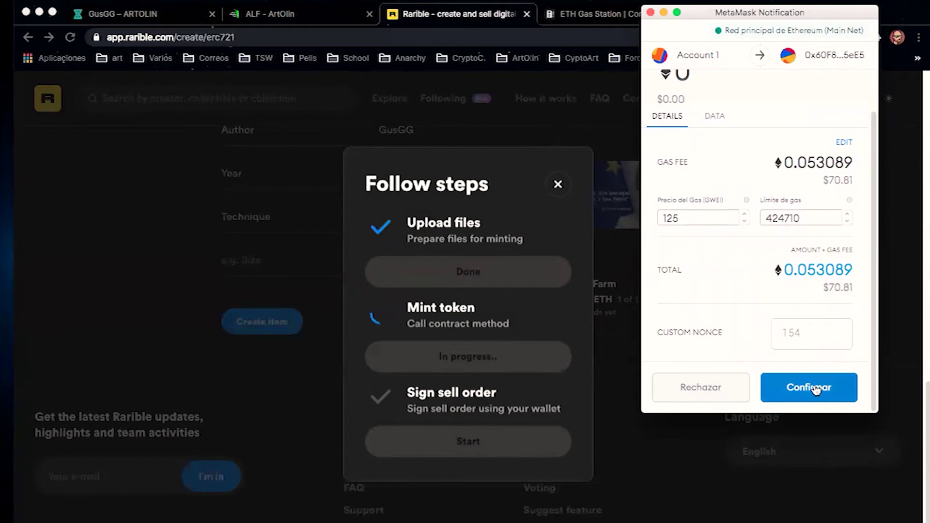
pyautogui.scroll(3, 875, 318)
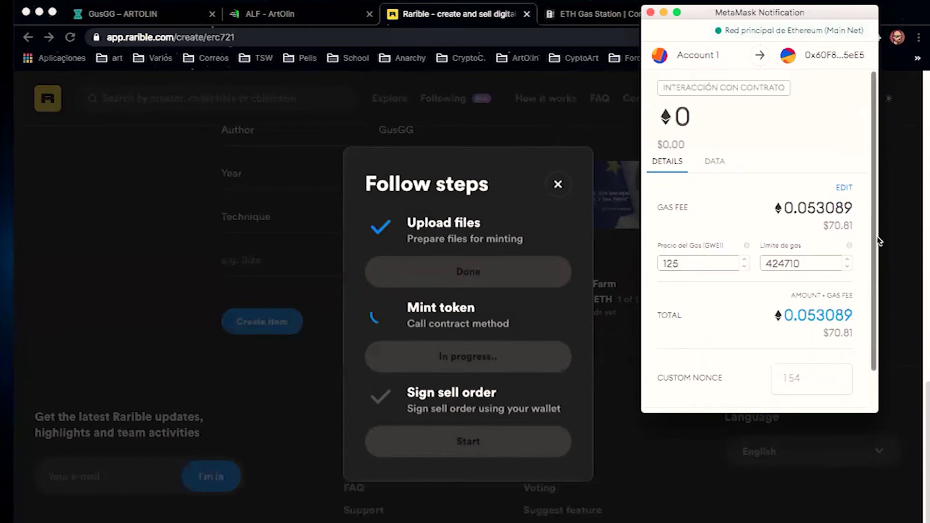
pyautogui.scroll(-3, 874, 269)
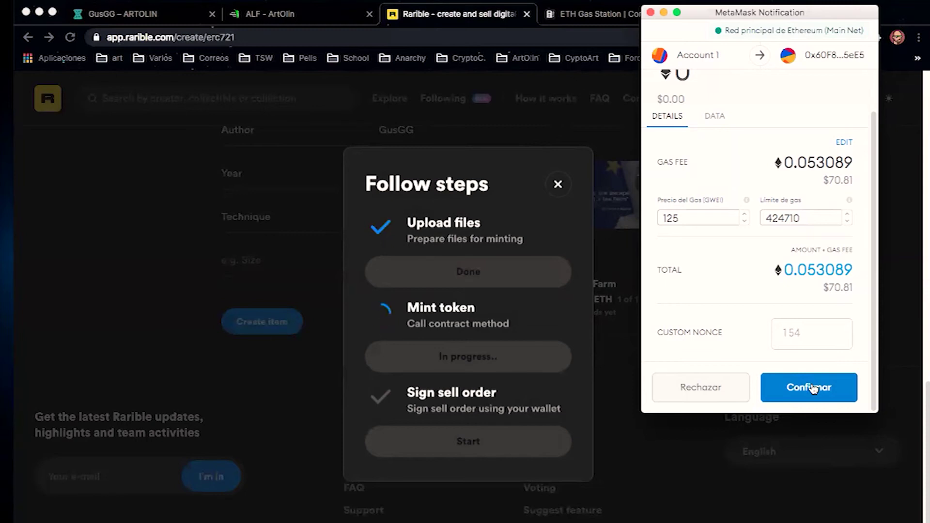
pyautogui.scroll(2, 789, 218)
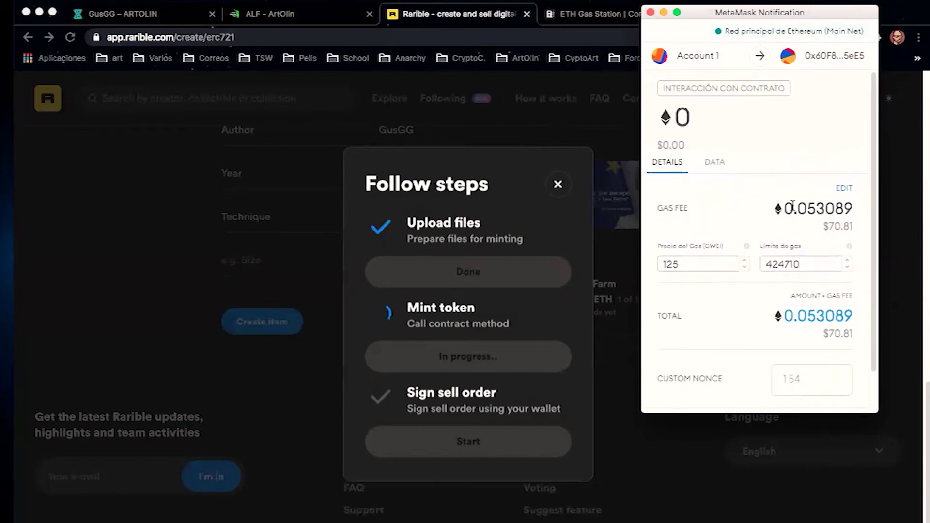
pyautogui.scroll(-2, 857, 145)
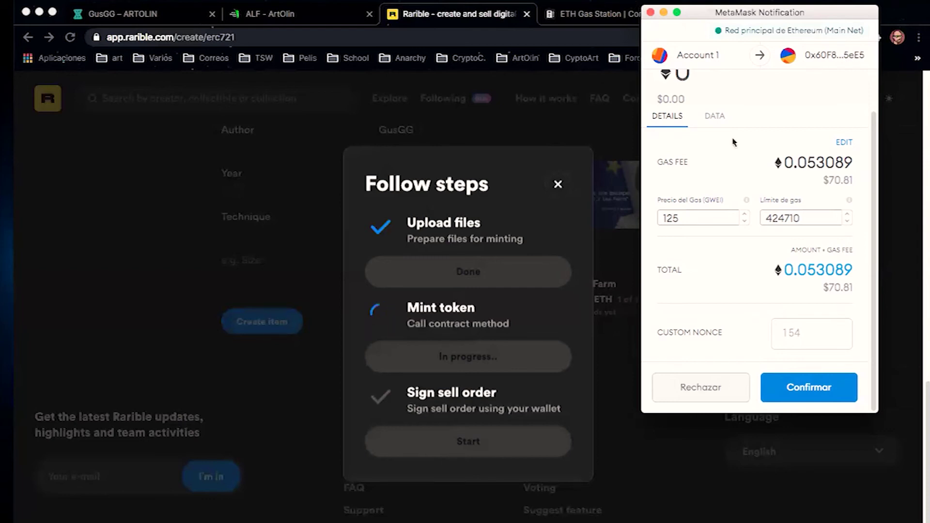
pyautogui.click(686, 390)
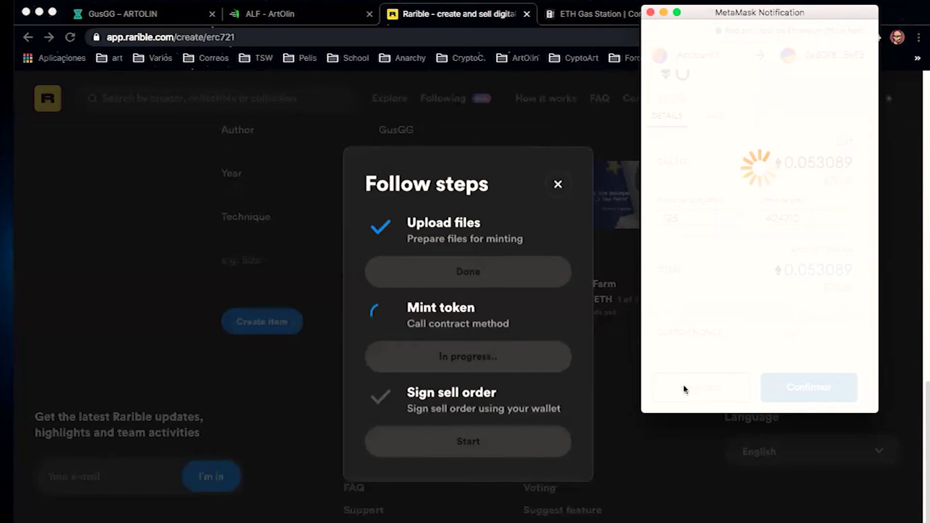
pyautogui.click(558, 184)
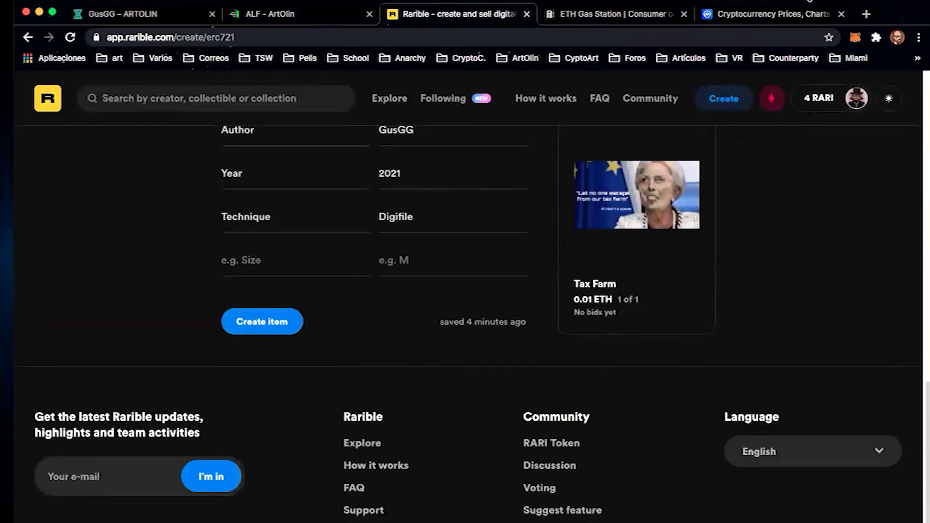
# Open opensea.io in place of the gas tracker page, sign in with the wallet and look through the account's items.
pyautogui.click(601, 14)
pyautogui.click(572, 39)
pyautogui.write('opensea.io')
pyautogui.press('Return')
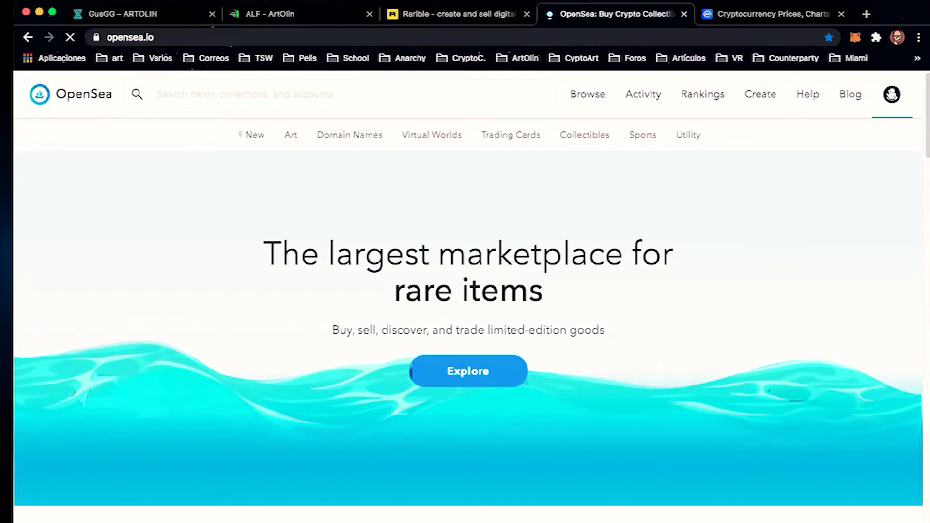
pyautogui.moveTo(891, 94)
pyautogui.click(865, 148)
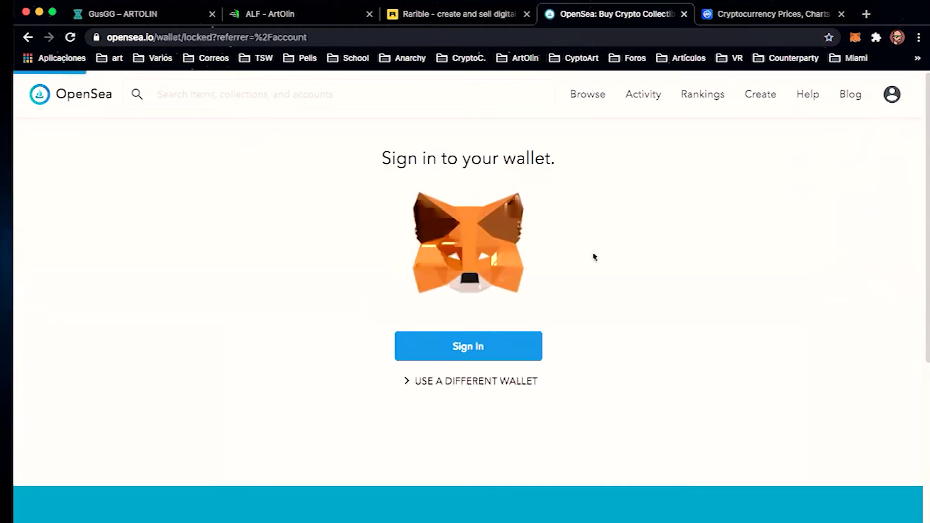
pyautogui.click(463, 347)
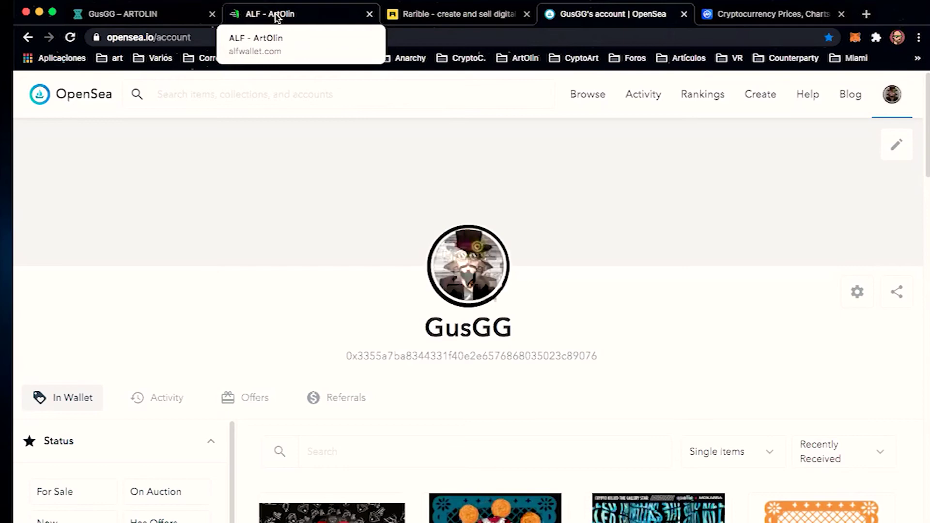
pyautogui.scroll(-5, 845, 413)
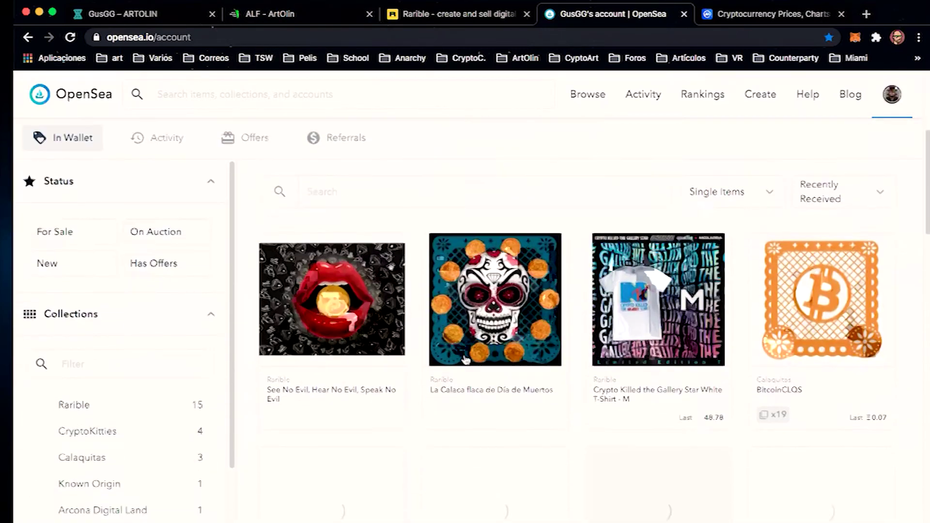
pyautogui.scroll(-6, 591, 420)
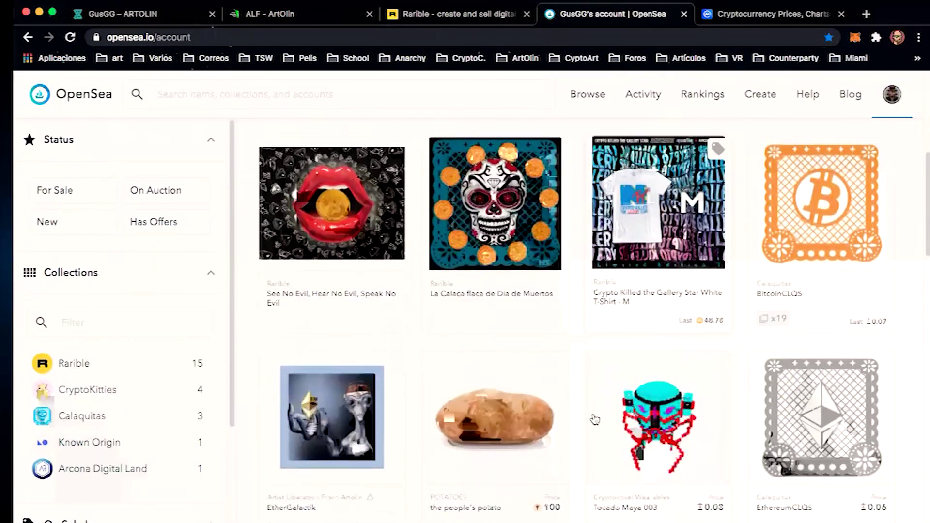
pyautogui.scroll(10, 590, 416)
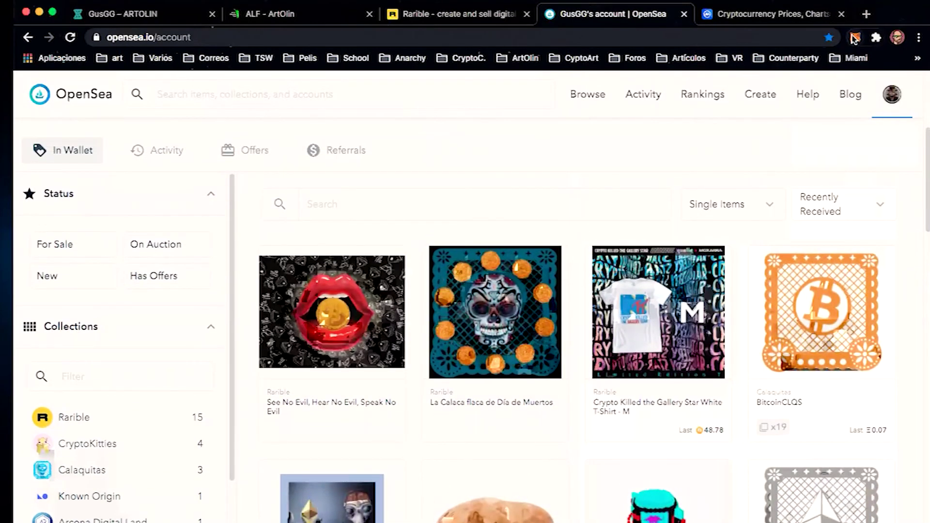
# Start a new OpenSea collection and accept the OpenSea Terms of Service, signing the request with the wallet.
pyautogui.moveTo(759, 97)
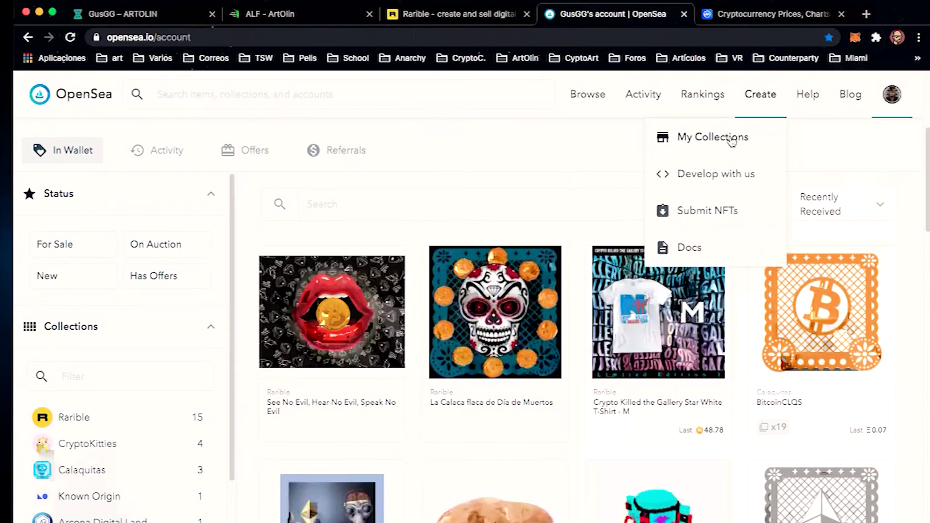
pyautogui.click(708, 212)
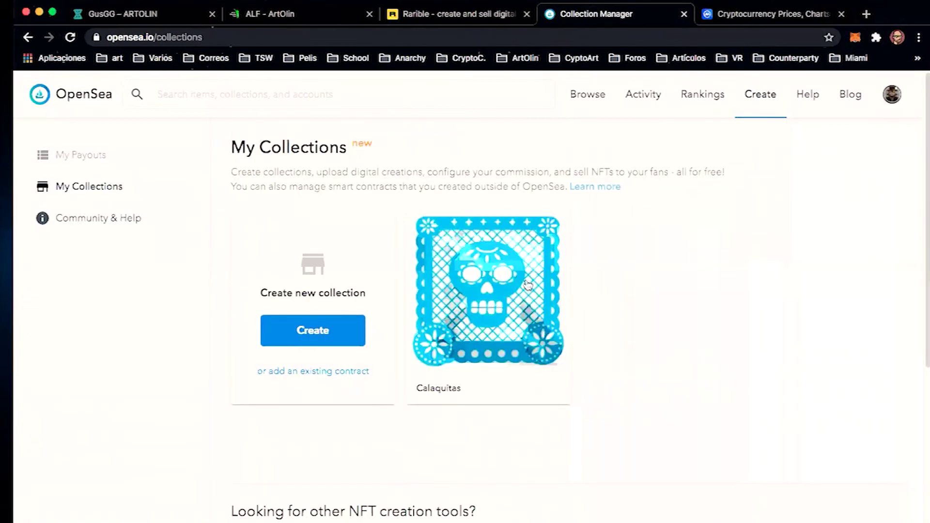
pyautogui.click(313, 332)
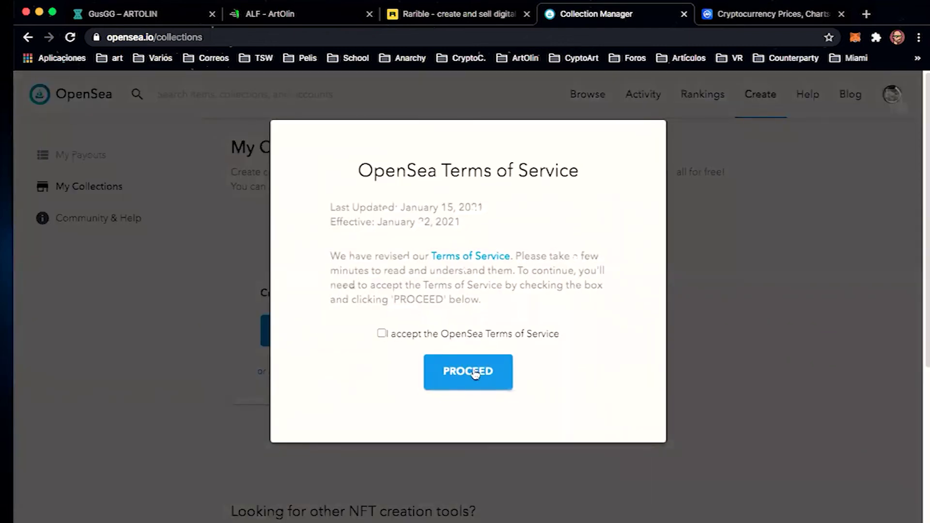
pyautogui.click(382, 333)
pyautogui.click(477, 377)
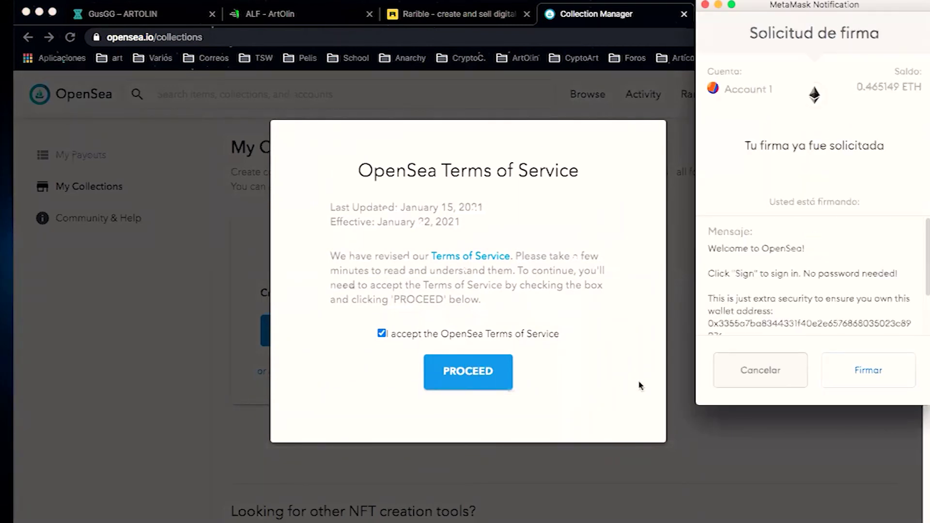
pyautogui.click(875, 375)
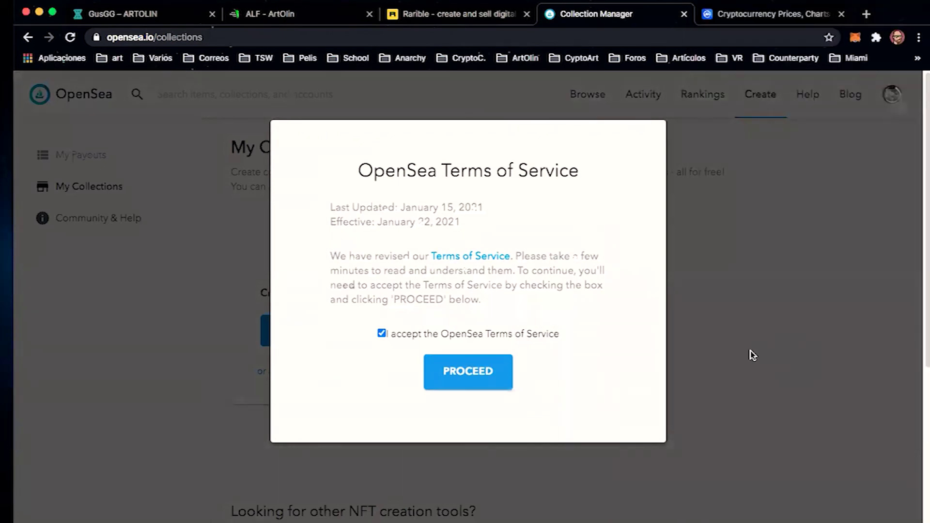
# Upload Christine Lagarde.png as the collection's logo and name the collection Tax Farm.
pyautogui.scroll(-2, 464, 358)
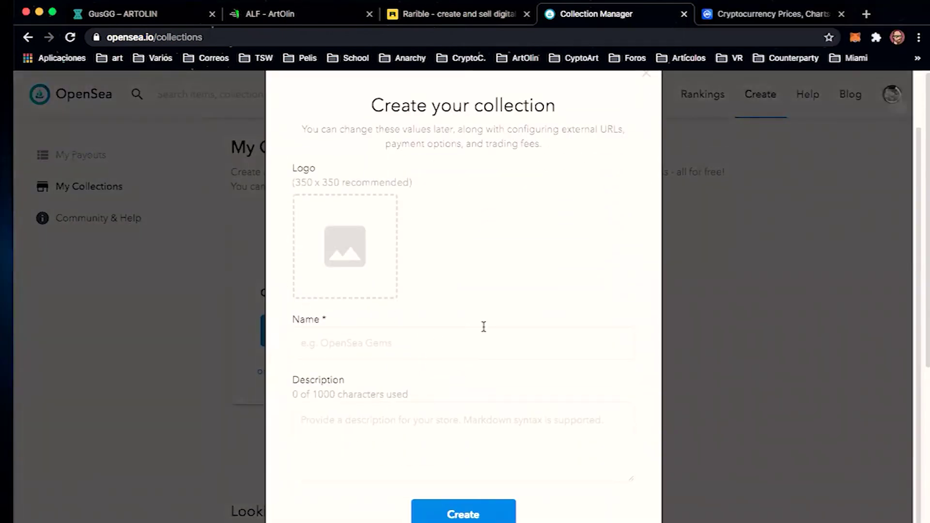
pyautogui.click(344, 250)
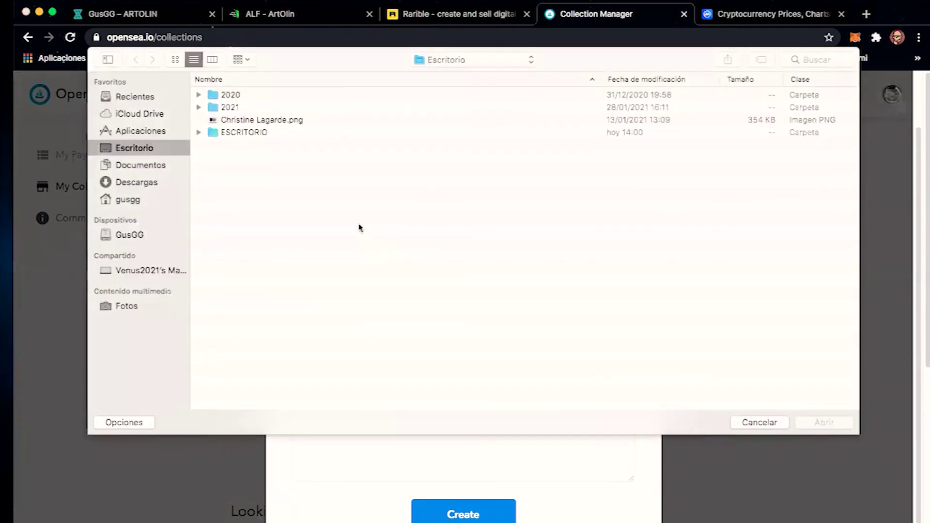
pyautogui.click(248, 120)
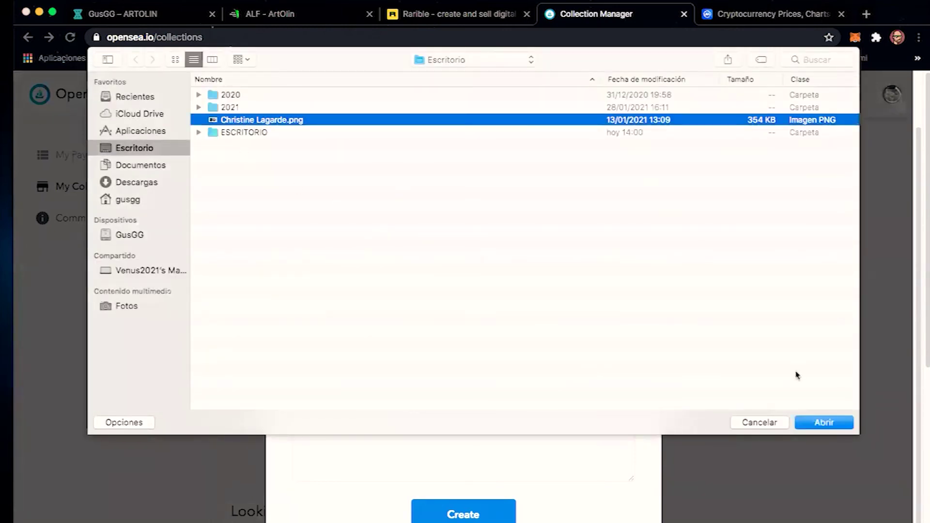
pyautogui.click(824, 423)
pyautogui.click(369, 346)
pyautogui.write('Tax Farm')
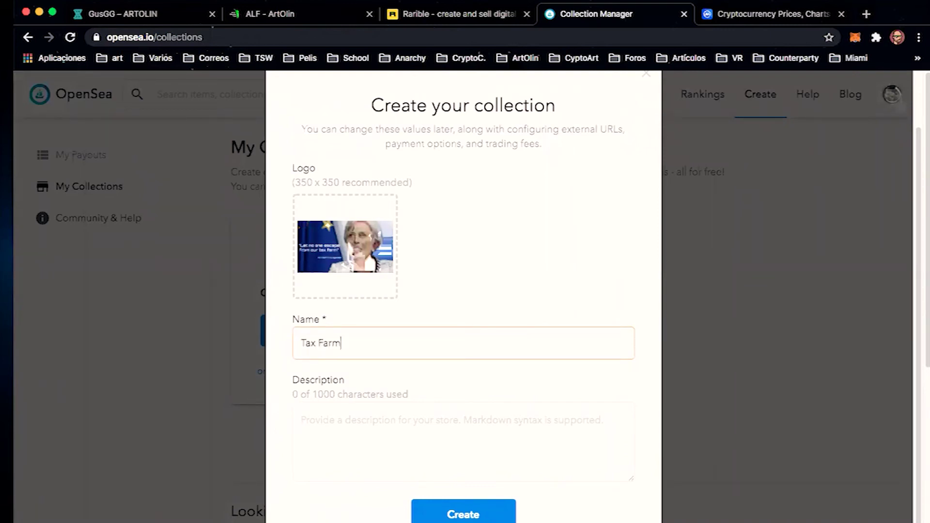
# Describe the collection as "Let no one Escape from our Tax Farm !!!!!!", create it and open it for adding items.
pyautogui.click(339, 426)
pyautogui.write('Let')
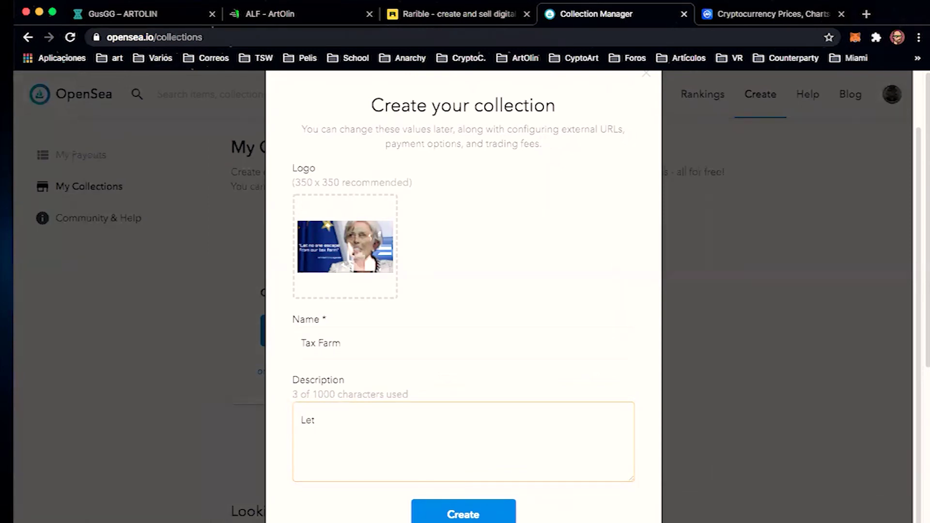
pyautogui.write(' no one Escape')
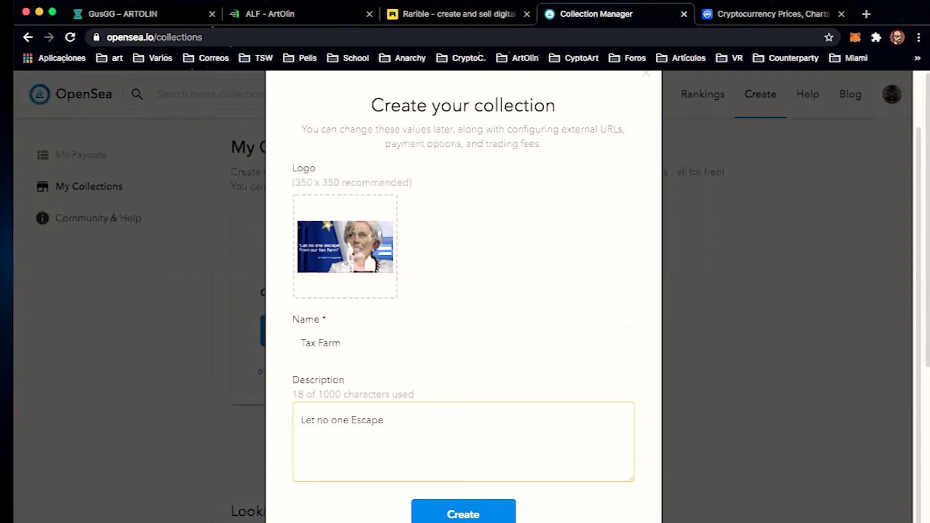
pyautogui.write('from our Tax Farm !!!!!!')
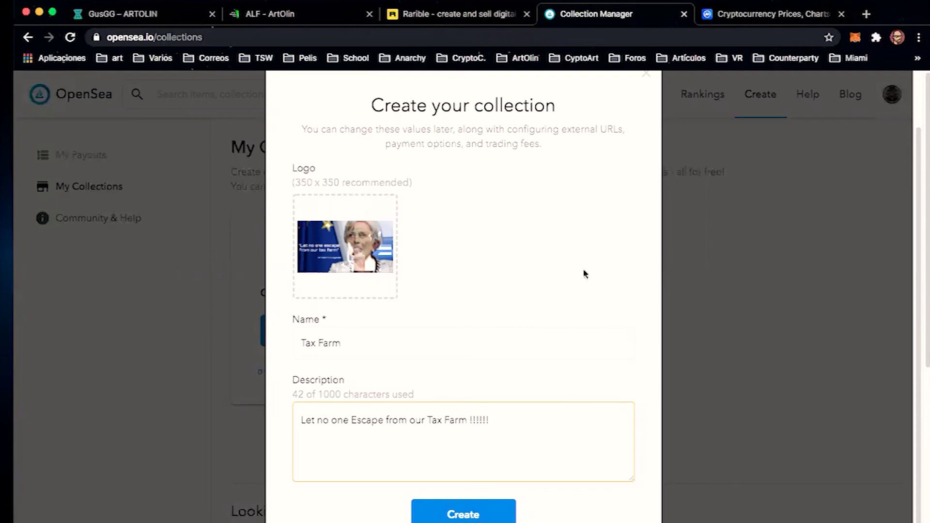
pyautogui.scroll(-2, 579, 277)
pyautogui.scroll(2, 578, 286)
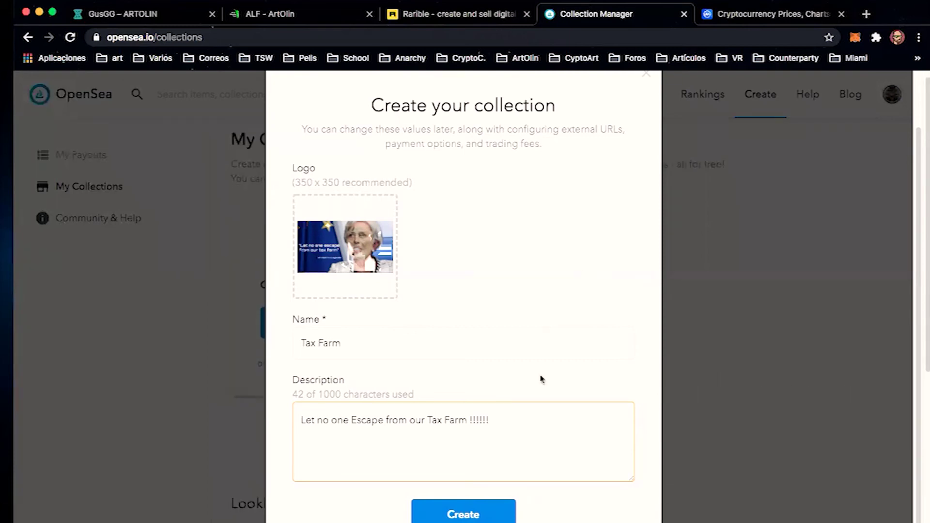
pyautogui.click(465, 515)
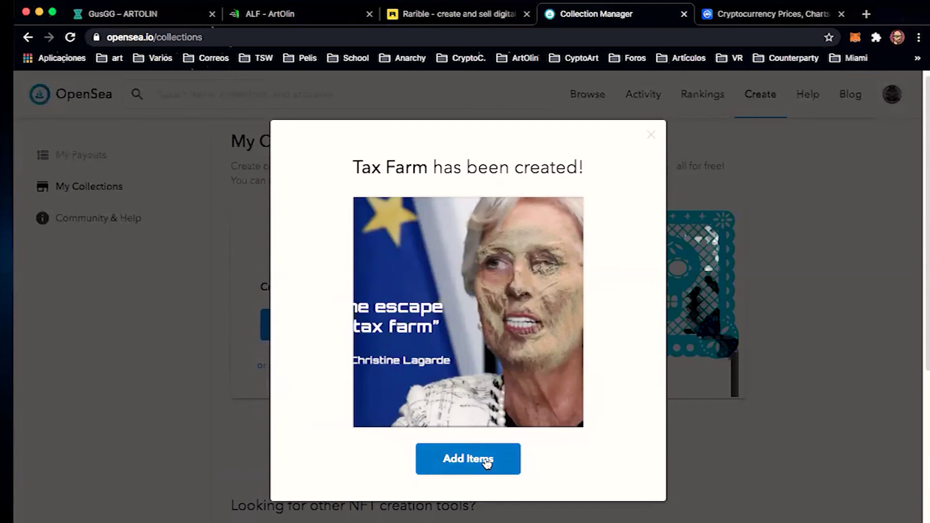
pyautogui.click(461, 462)
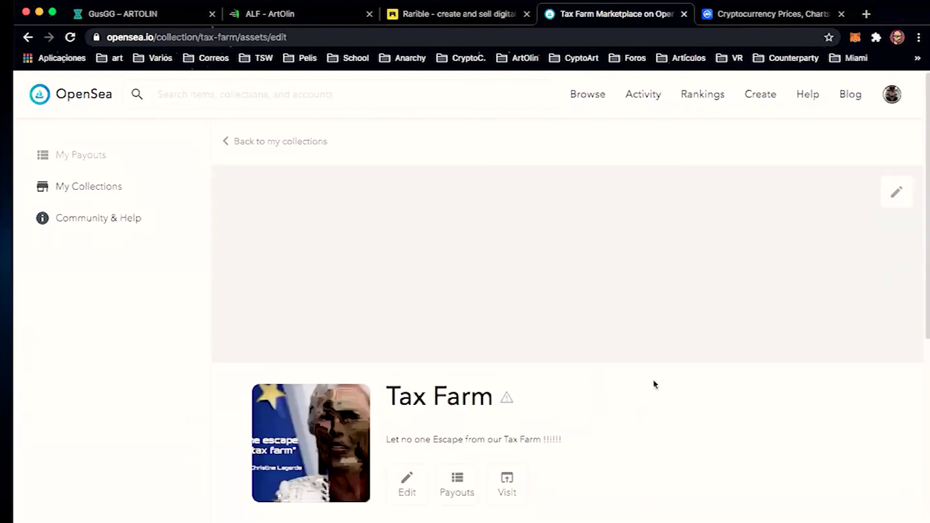
# Look over the new Tax Farm collection page and check the MetaMask wallet's account overview.
pyautogui.scroll(-4, 650, 383)
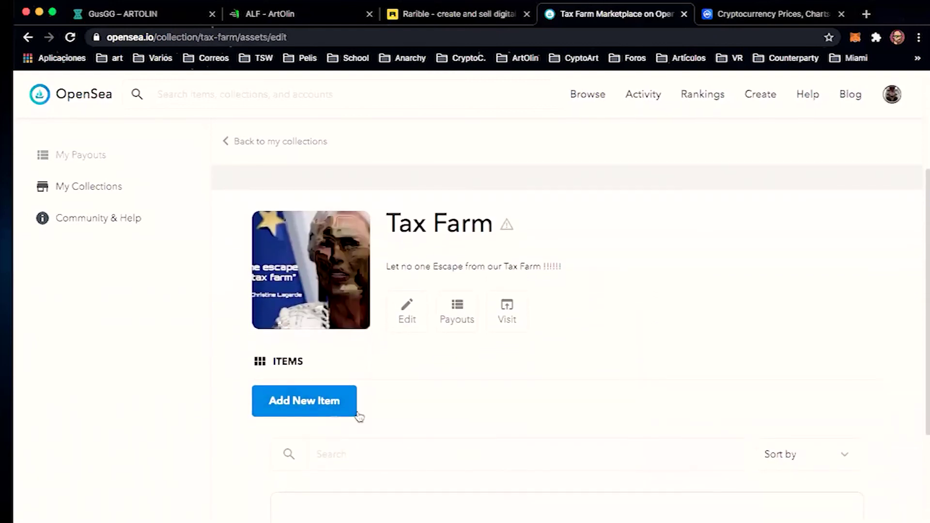
pyautogui.scroll(1, 700, 432)
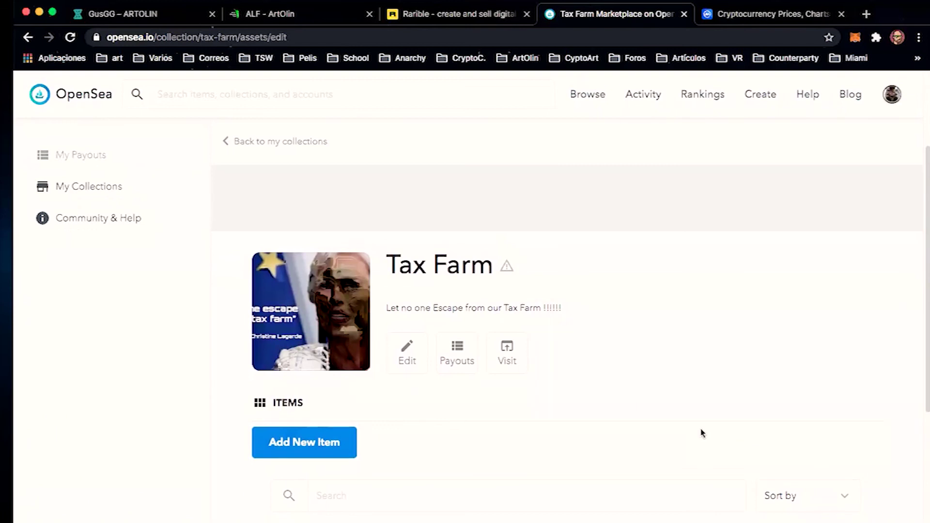
pyautogui.scroll(-6, 702, 433)
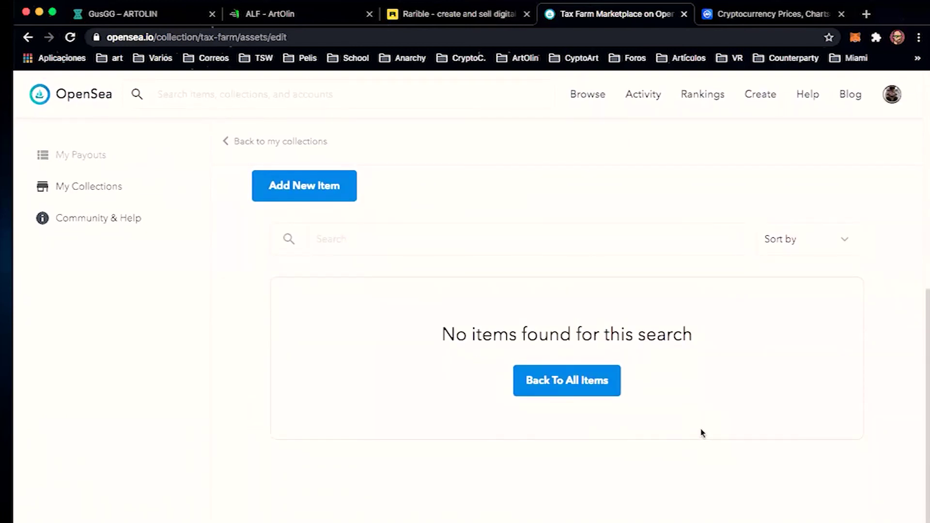
pyautogui.scroll(5, 702, 433)
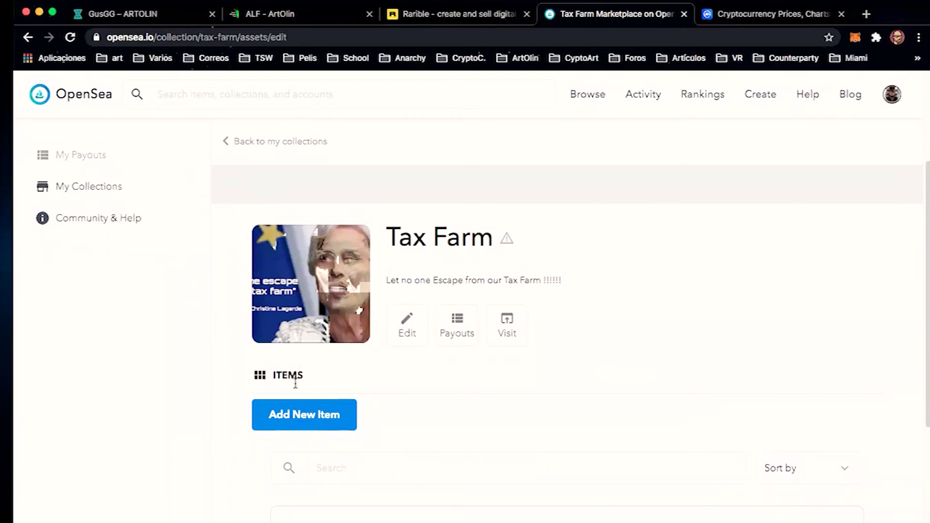
pyautogui.click(854, 37)
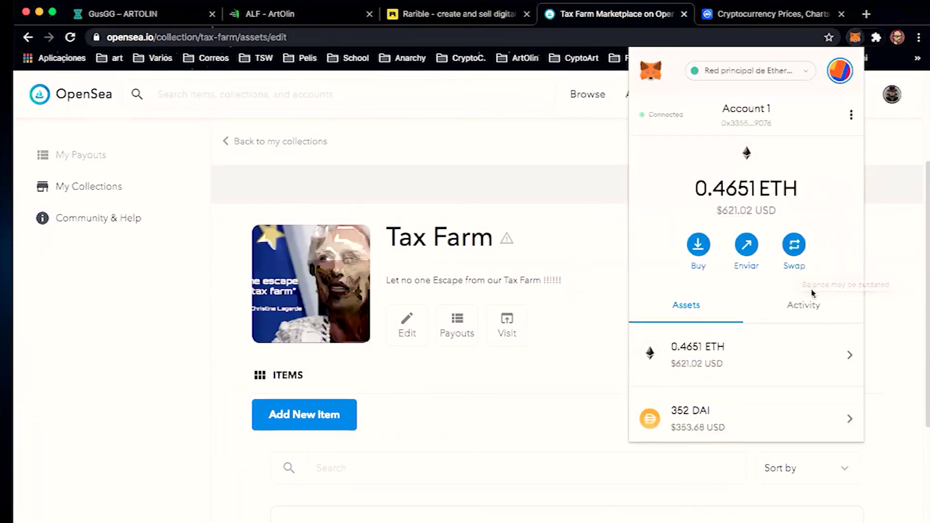
pyautogui.click(854, 38)
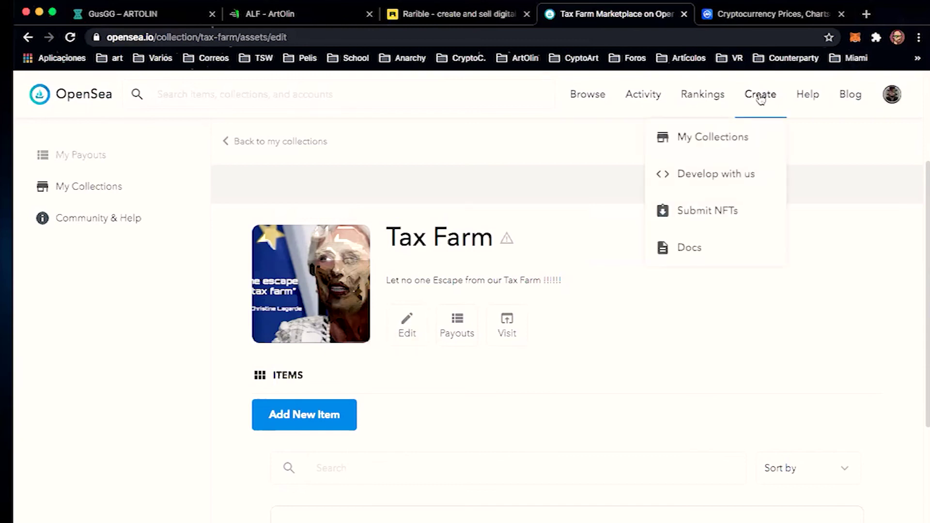
# Open the OpenSea account's own profile and look through the items held in its wallet.
pyautogui.moveTo(830, 93)
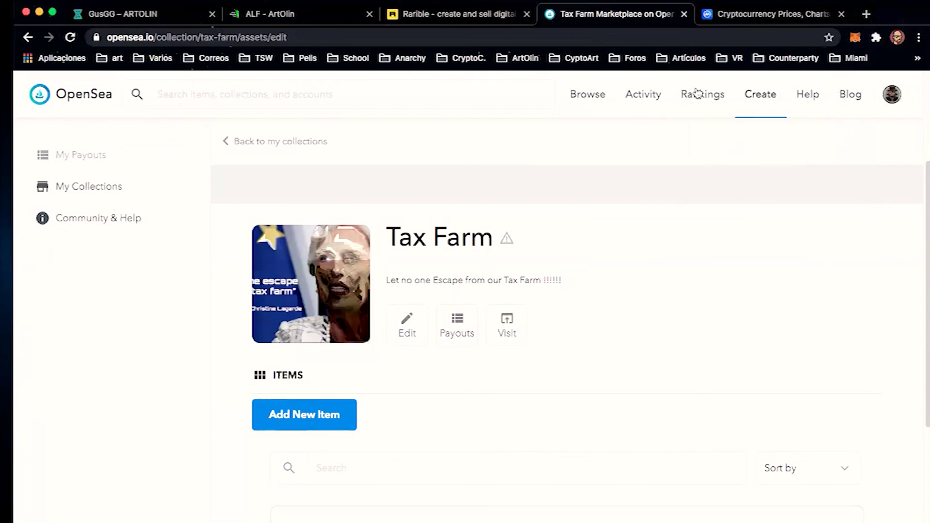
pyautogui.moveTo(891, 94)
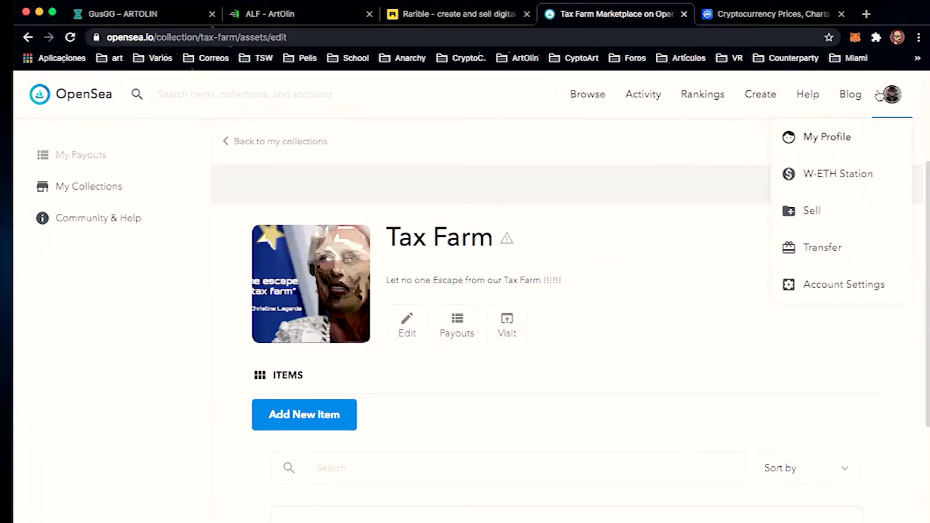
pyautogui.click(818, 137)
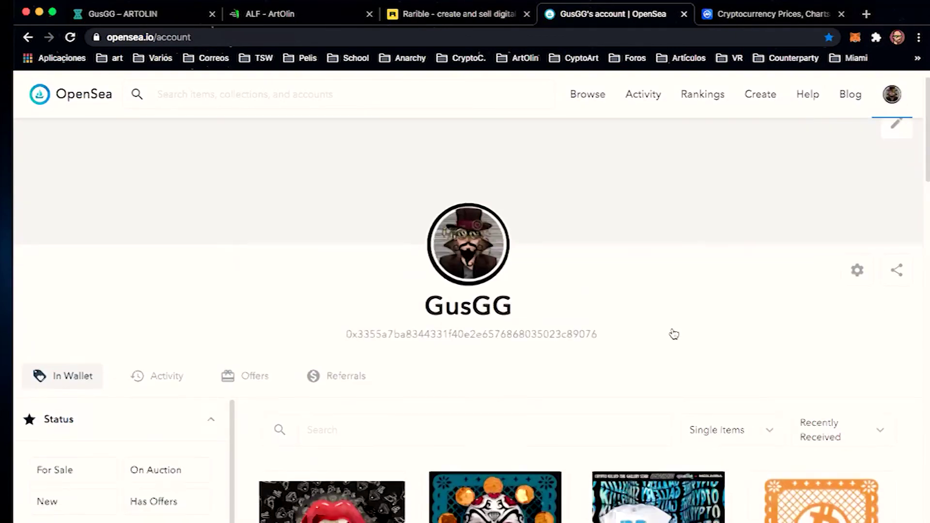
pyautogui.scroll(-6, 674, 334)
pyautogui.scroll(-4, 670, 332)
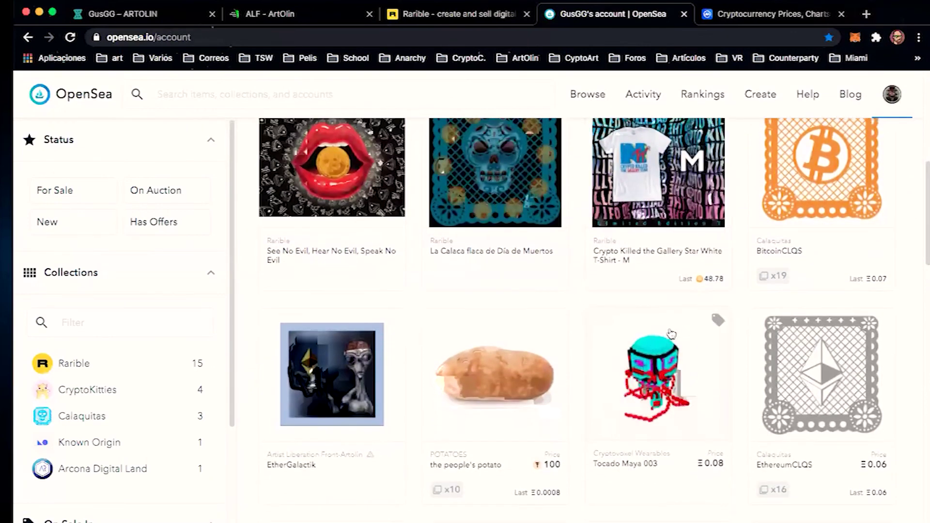
pyautogui.scroll(10, 584, 368)
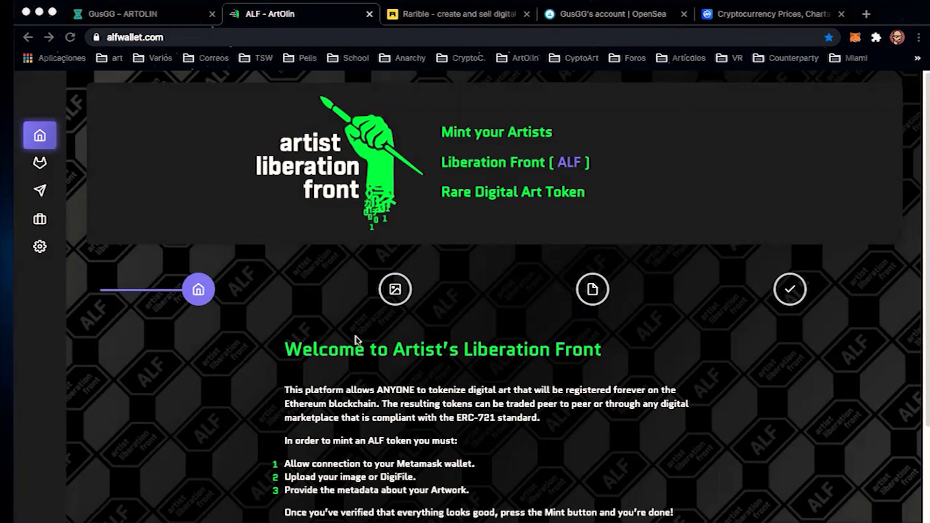
# Reload the Artist Liberation Front page at alfwallet.com, acknowledge the Ethereum Mainnet connection and start creating an ArtToken.
pyautogui.click(71, 38)
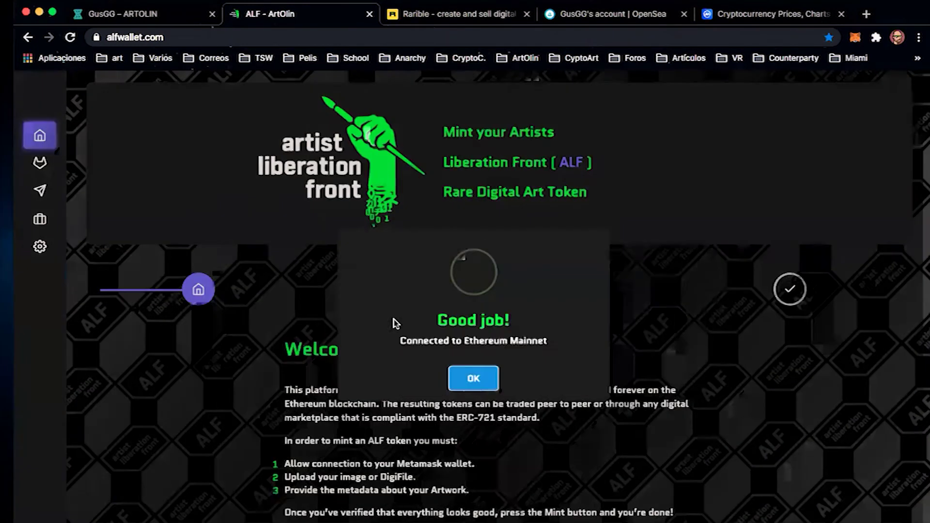
pyautogui.click(475, 382)
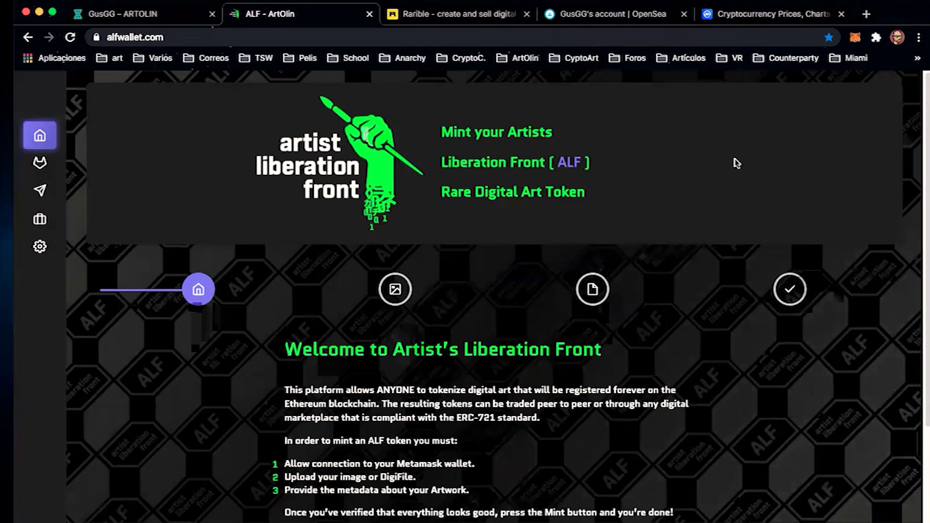
pyautogui.scroll(-3, 552, 319)
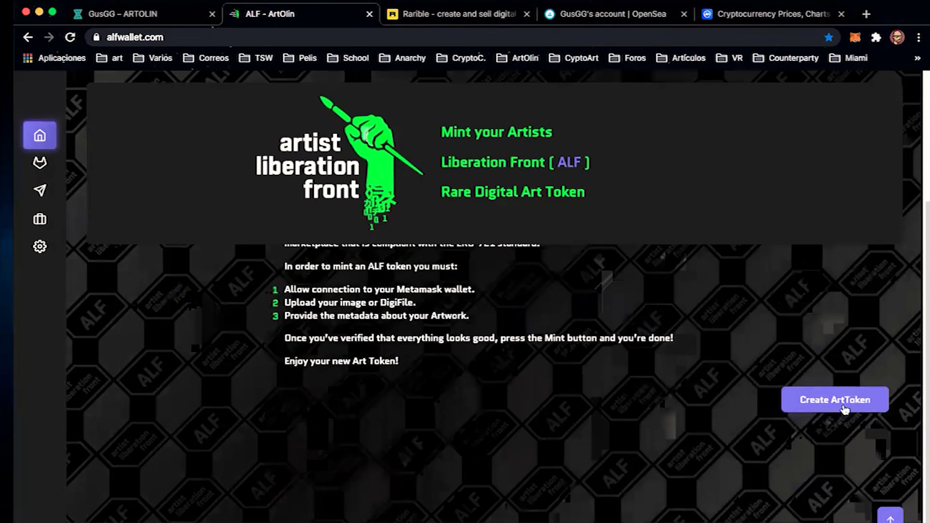
pyautogui.click(844, 409)
# Choose Christine Lagarde.png from the Escritorio folder as the token's image and upload it to IPFS.
pyautogui.click(187, 370)
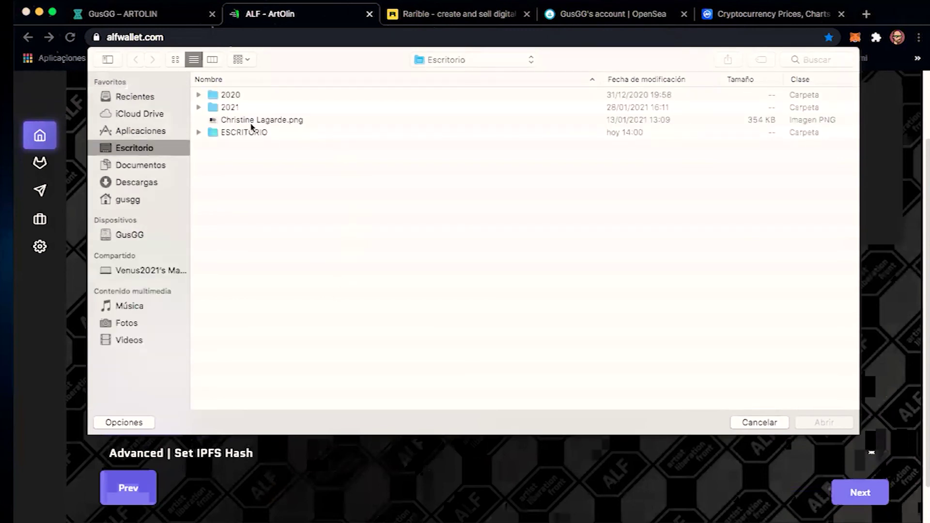
pyautogui.click(251, 121)
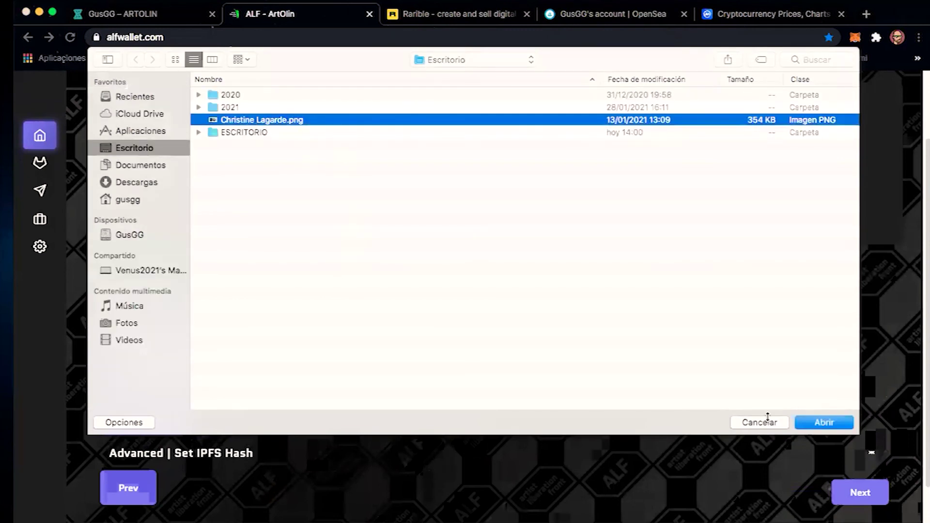
pyautogui.click(818, 423)
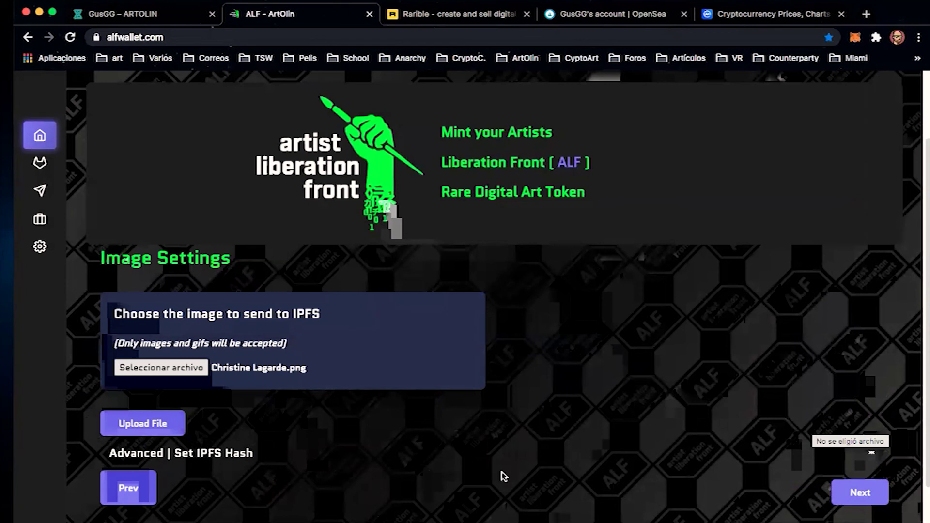
pyautogui.click(163, 423)
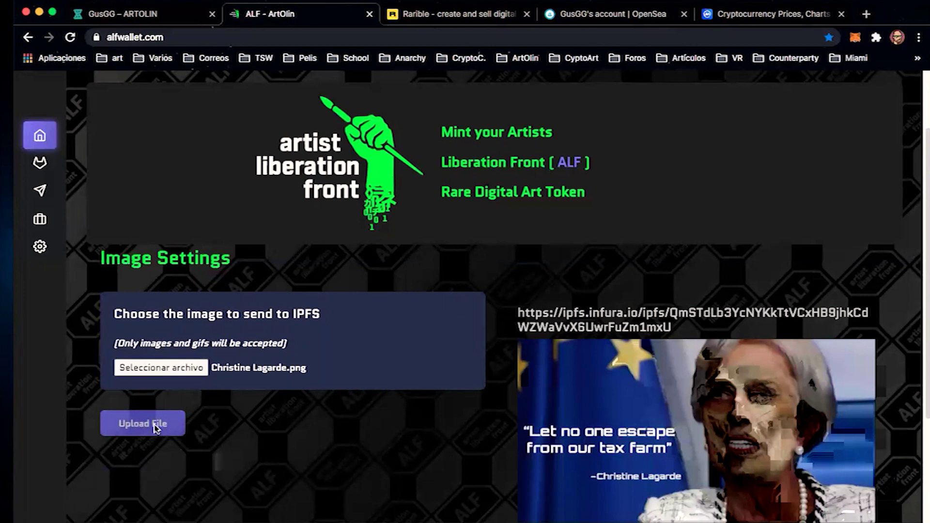
# Continue from the image settings to the token's metadata settings and show the JSON code.
pyautogui.scroll(-3, 86, 396)
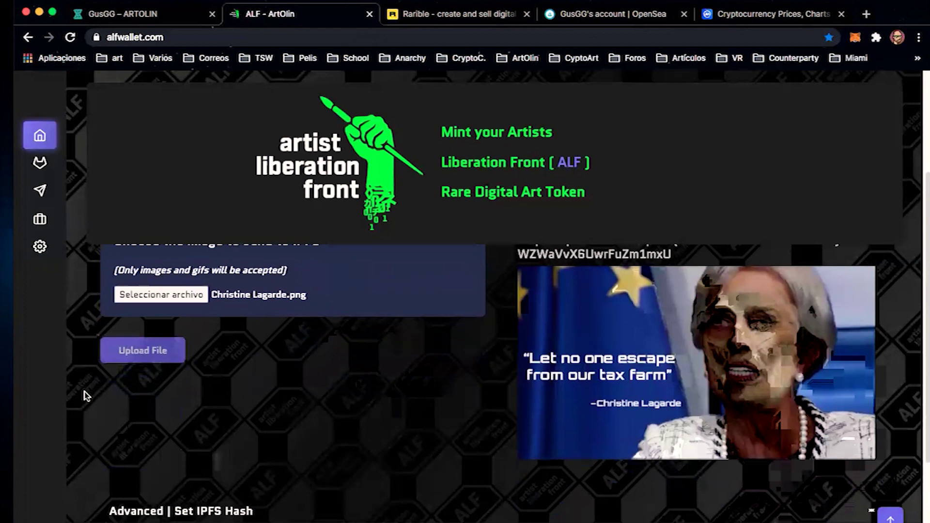
pyautogui.scroll(-6, 86, 396)
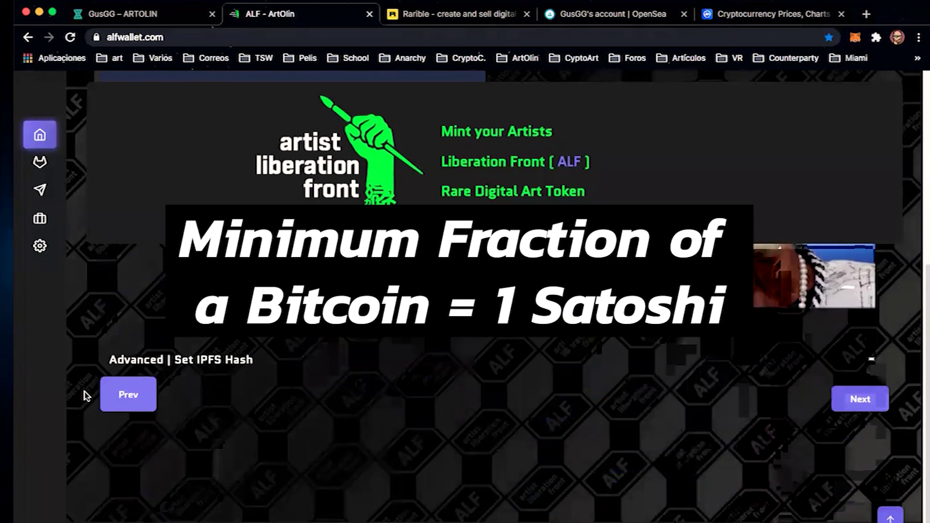
pyautogui.click(861, 400)
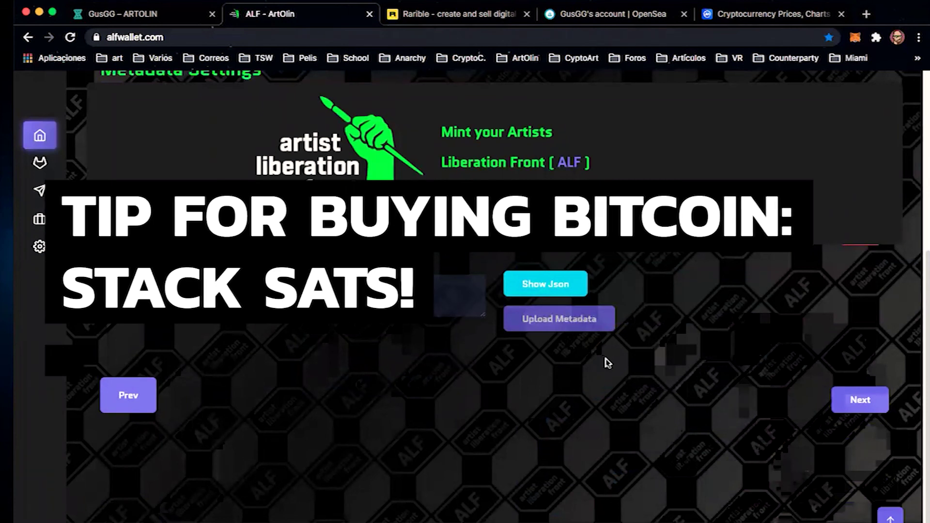
pyautogui.click(555, 287)
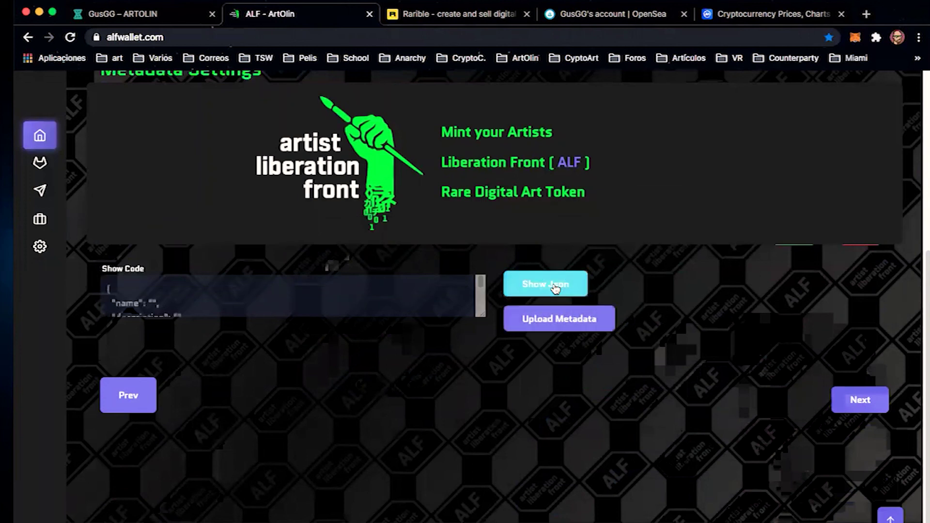